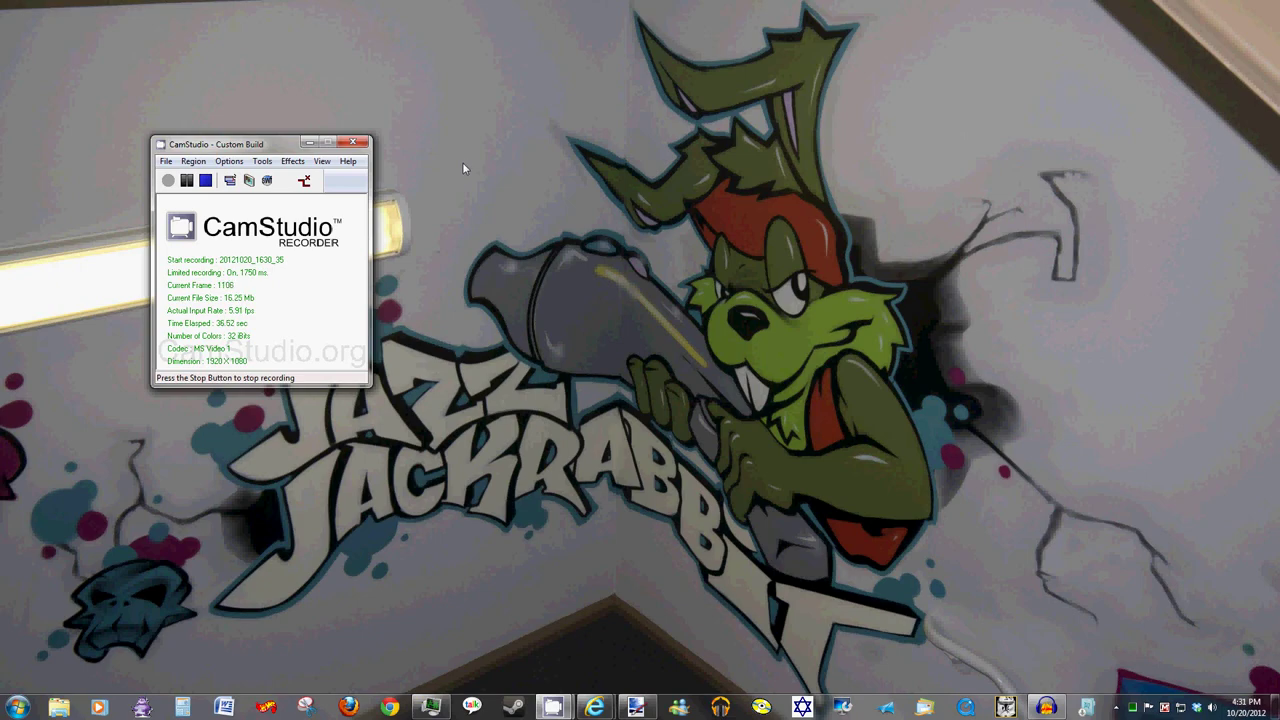
Step: Minimize the CamStudio recorder window to clear the desktop
left_click(311, 142)
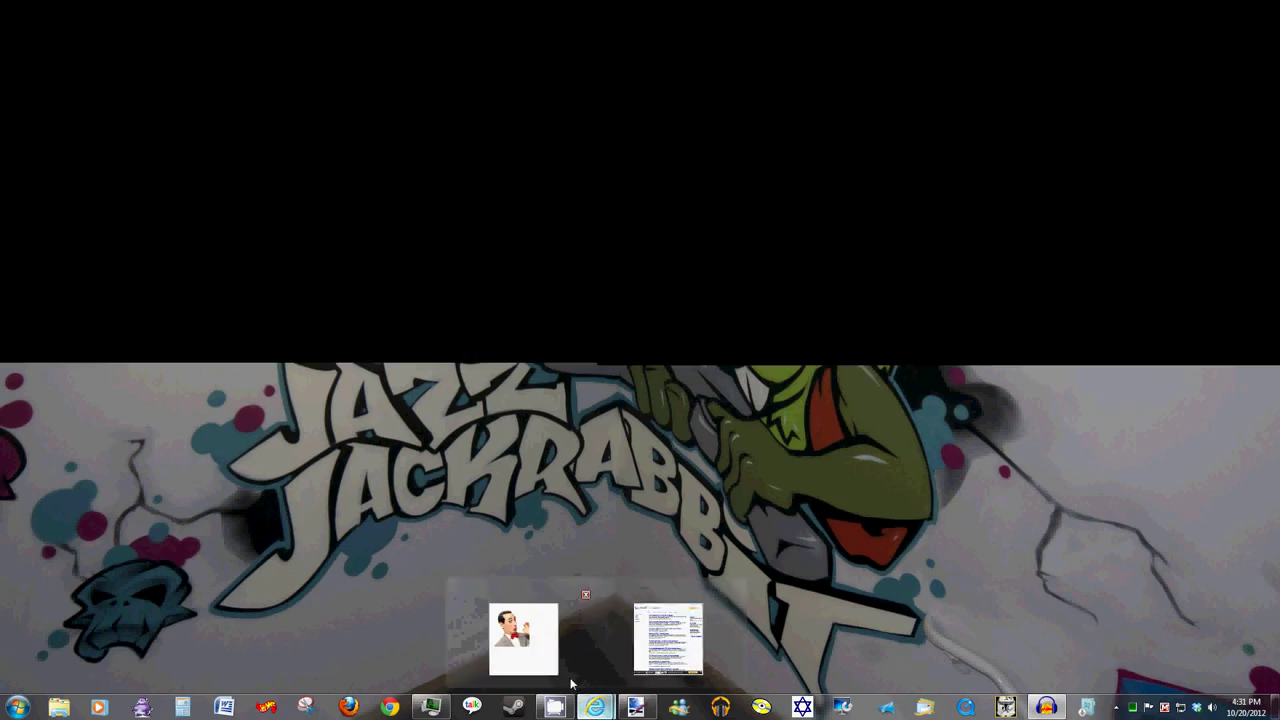
Step: Bring up the reference photo and Paint.NET, snapping Paint.NET to the left half
left_click(520, 630)
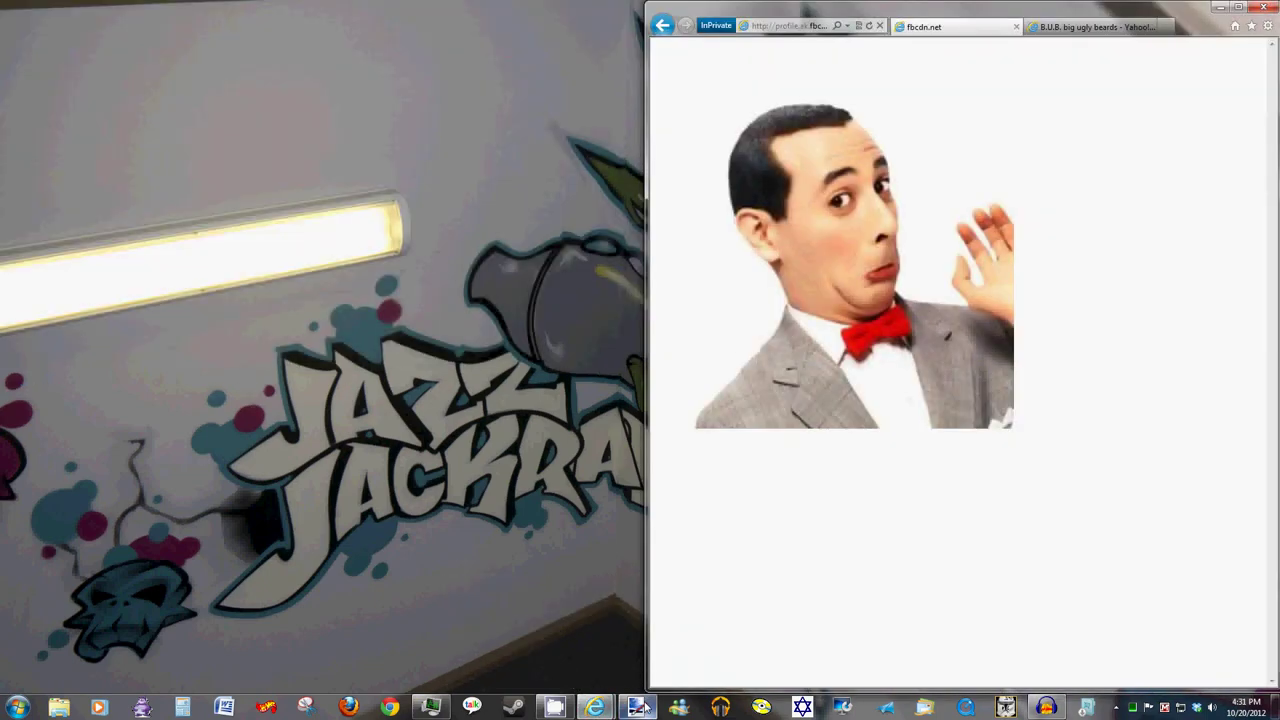
left_click(637, 707)
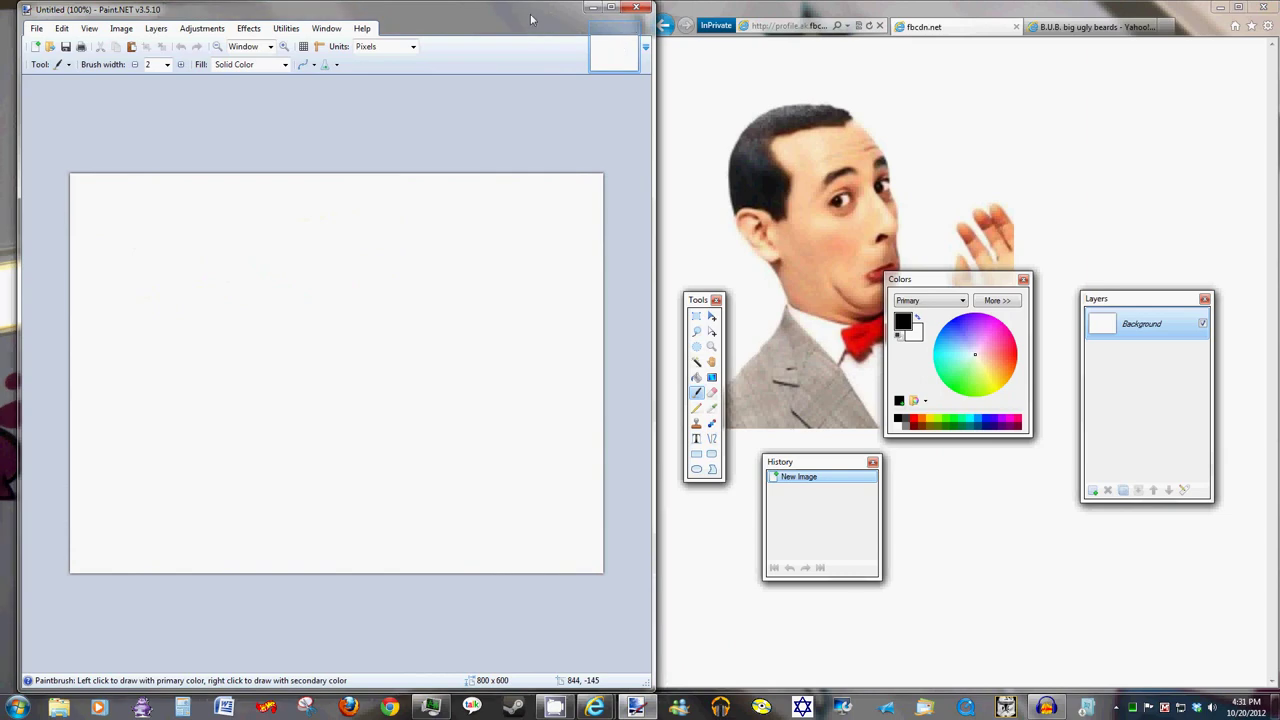
left_click_drag(531, 19, 2, 30)
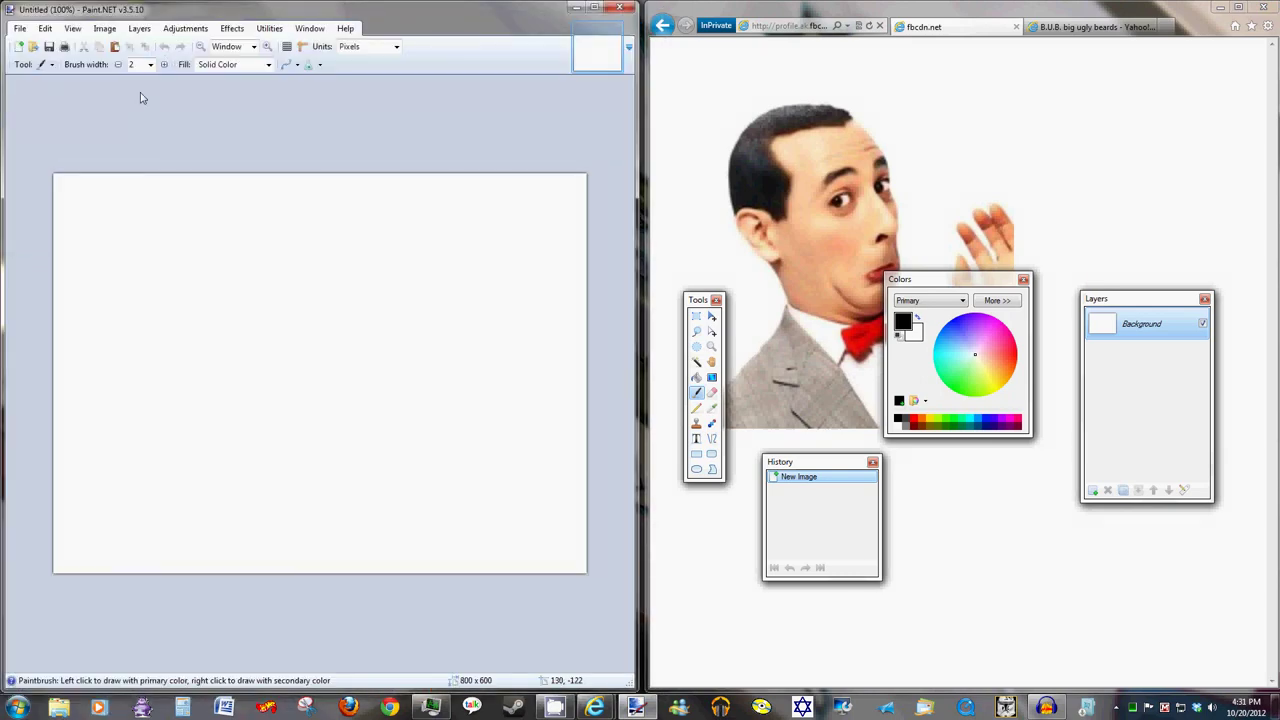
Step: Move the Colors and Tools panels aside and choose the Pencil tool
left_click_drag(961, 281, 977, 469)
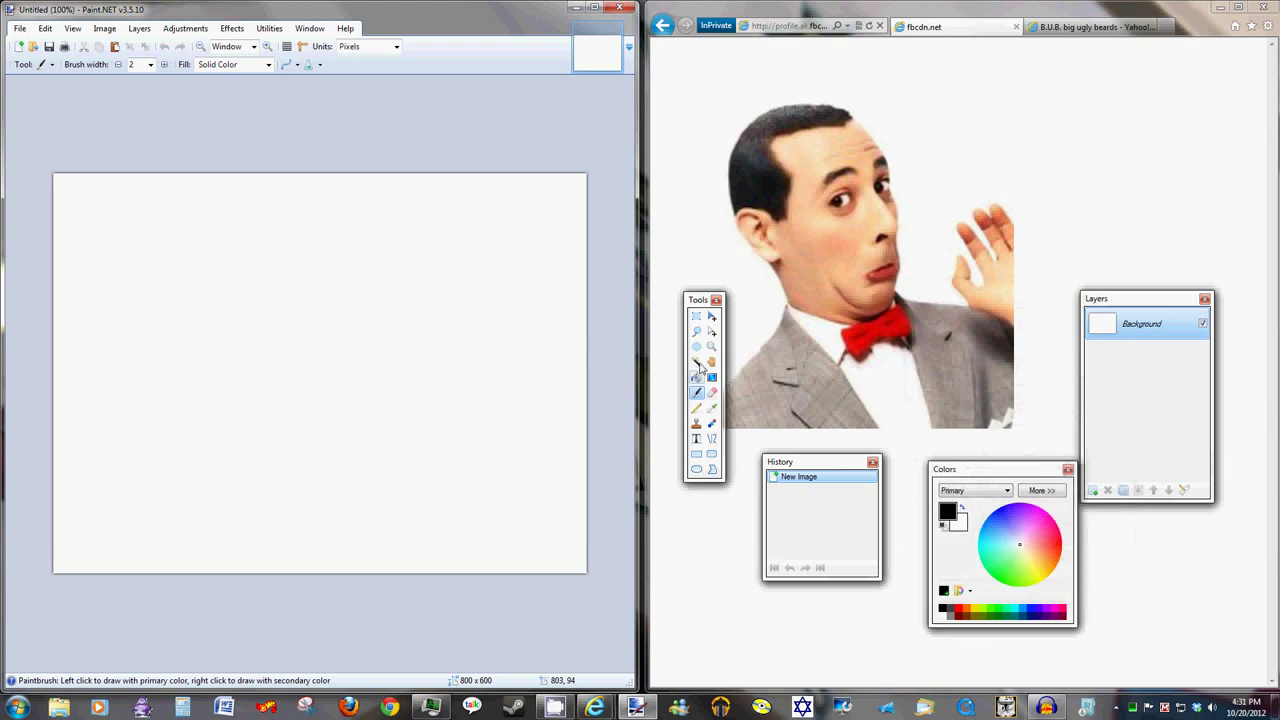
left_click_drag(698, 301, 666, 288)
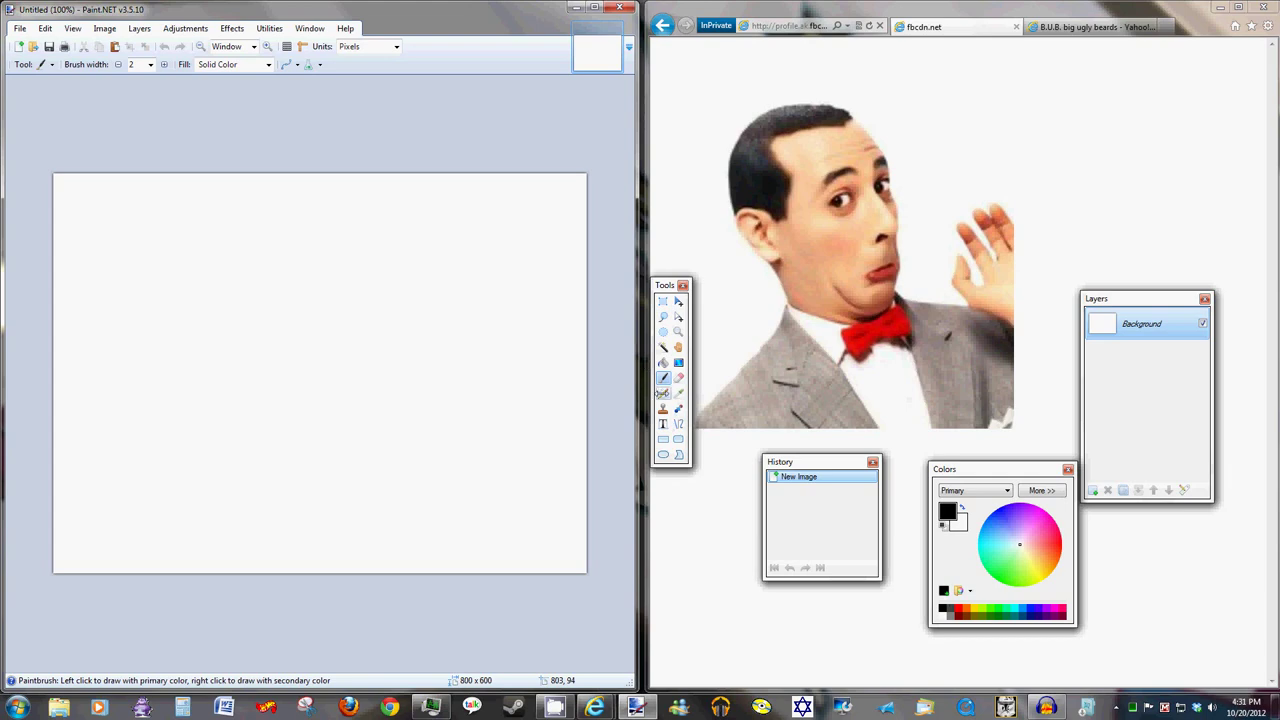
left_click(663, 394)
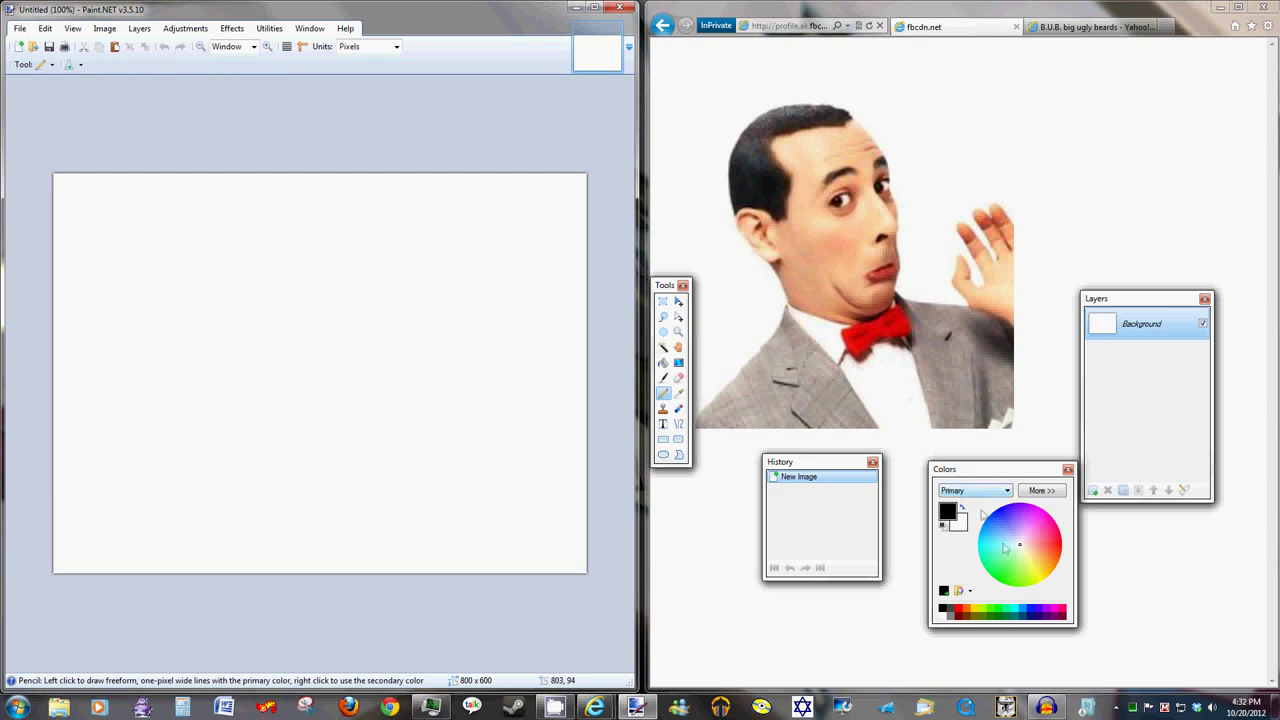
Step: Set the drawing colour's transparency alpha to 120
left_click(1041, 490)
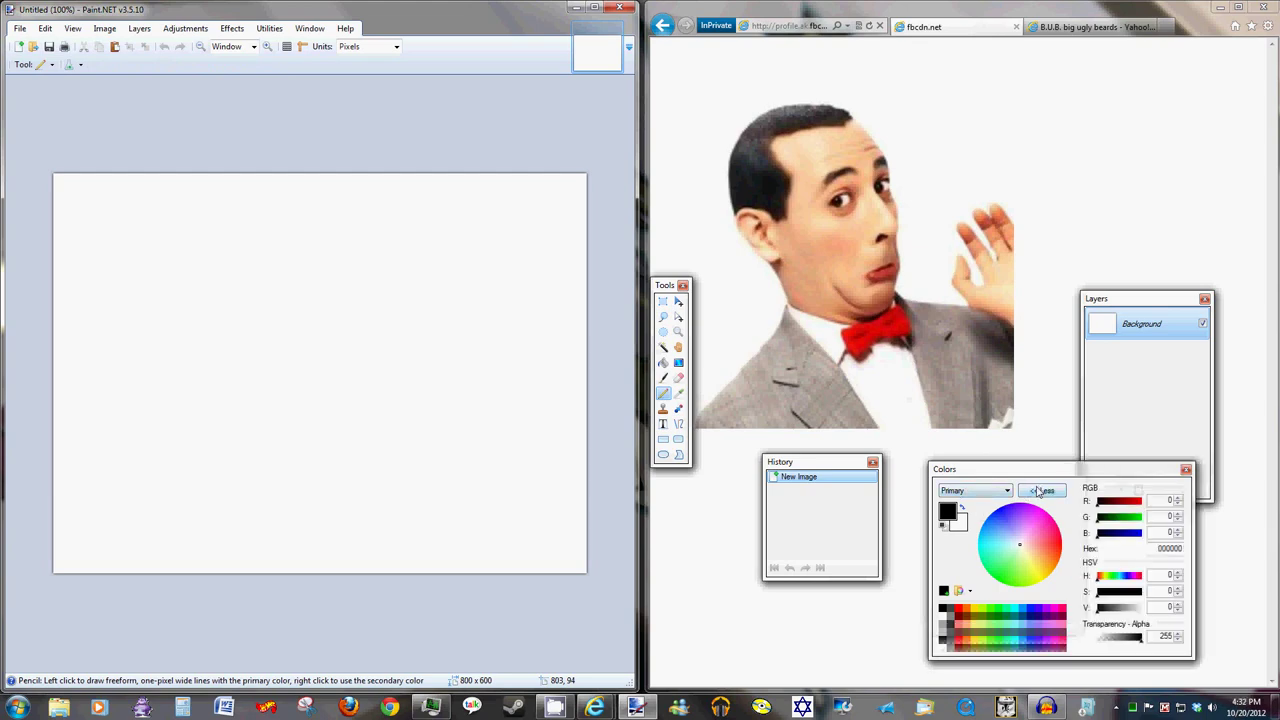
left_click(1120, 638)
left_click(1042, 490)
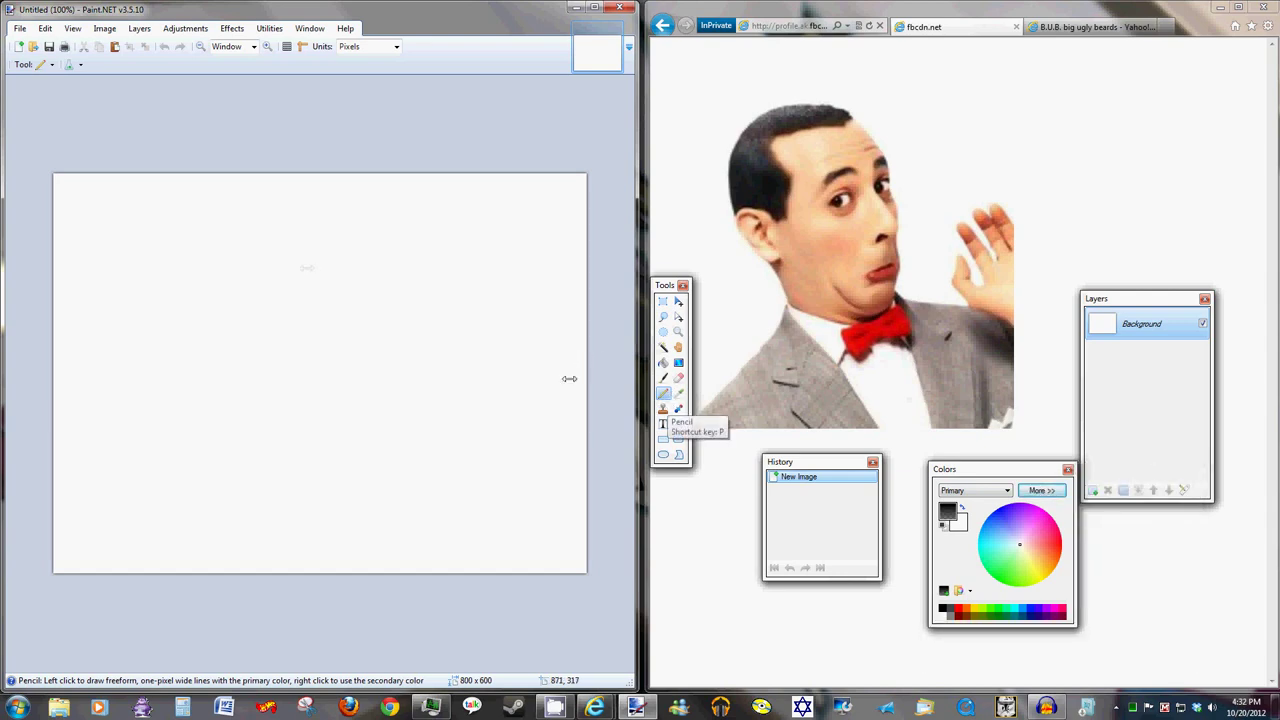
Step: Sketch a faint pencil guide line down the left side of the head
left_click(48, 64)
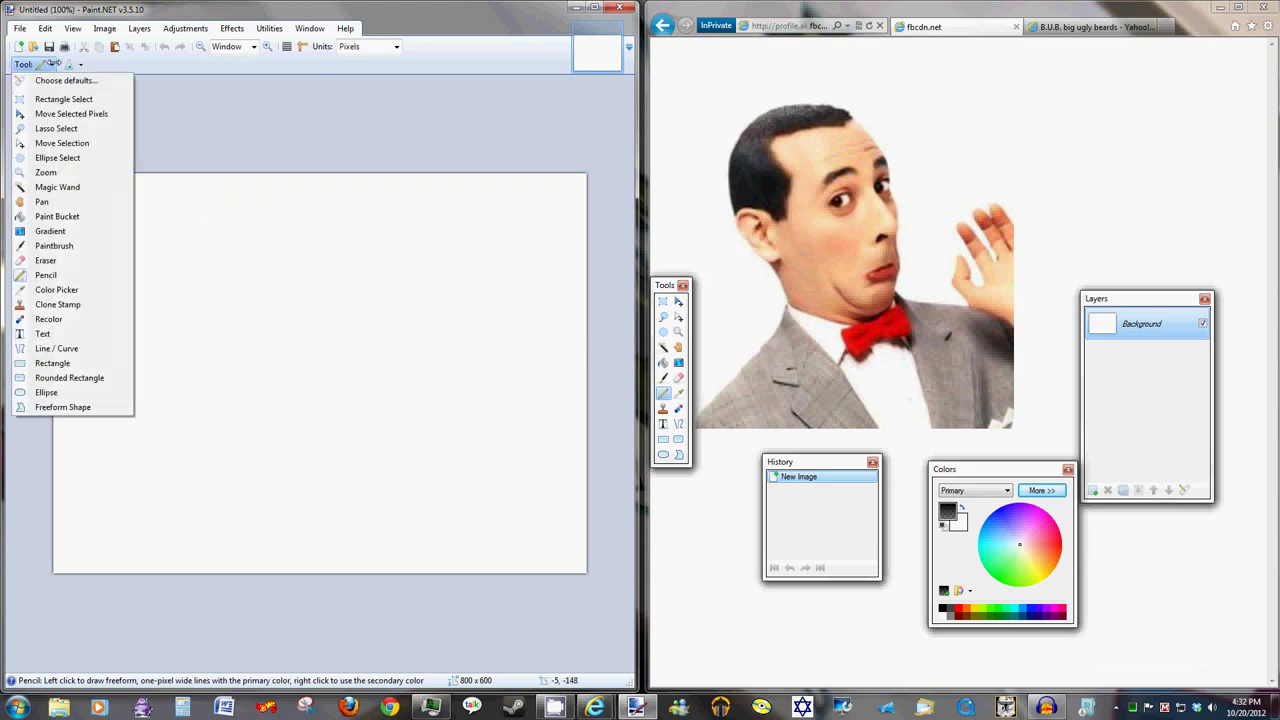
left_click(248, 132)
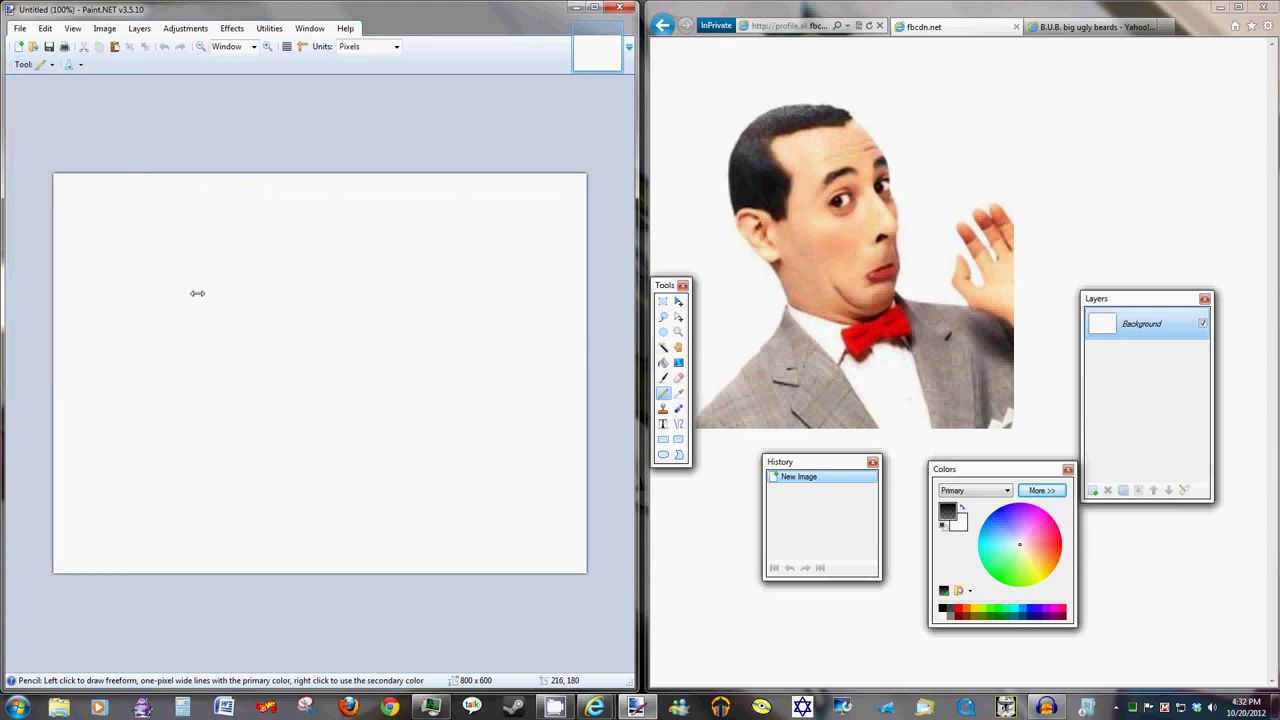
mouse_move(241, 234)
left_mouse_down()
mouse_move(203, 247)
mouse_move(181, 310)
mouse_move(176, 431)
left_mouse_up()
Step: With the Paintbrush, retrace the head's left side and top and add the inner hairline
left_click(663, 377)
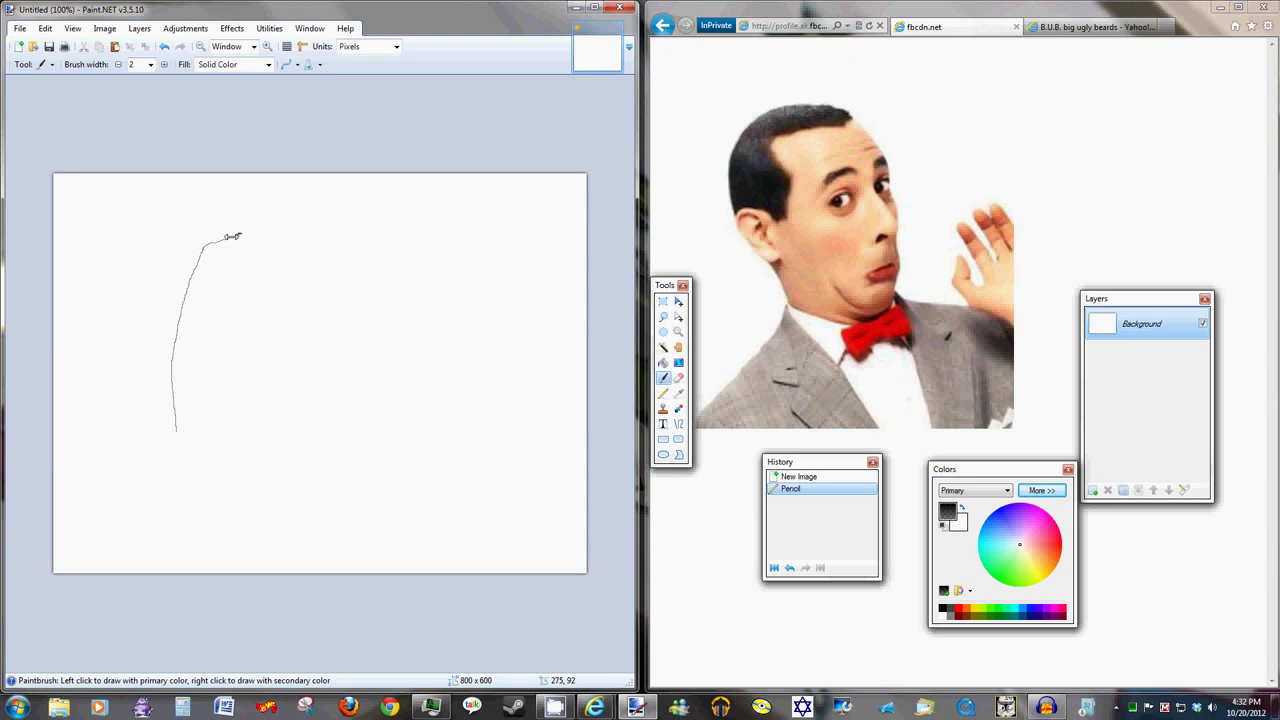
mouse_move(232, 236)
left_mouse_down()
mouse_move(204, 250)
mouse_move(176, 390)
mouse_move(192, 476)
mouse_move(211, 492)
left_mouse_up()
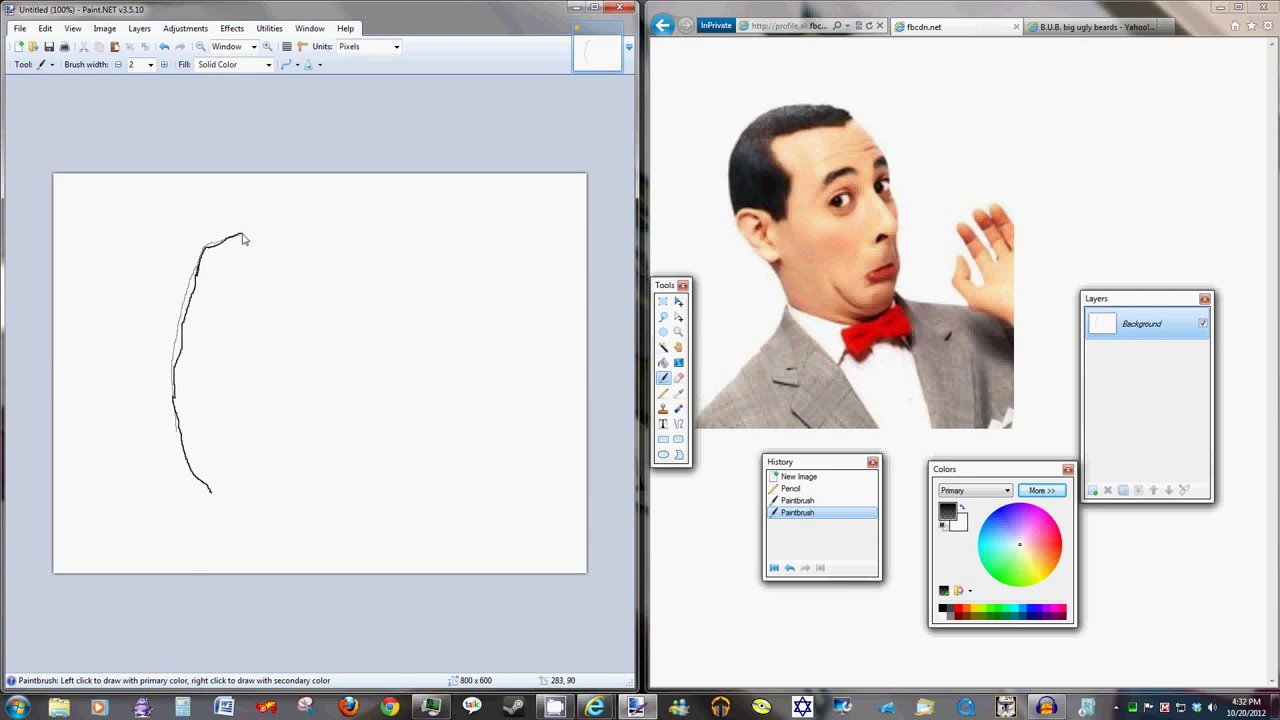
mouse_move(241, 239)
left_mouse_down()
mouse_move(336, 264)
mouse_move(374, 502)
mouse_move(254, 512)
mouse_move(218, 506)
mouse_move(199, 483)
left_mouse_up()
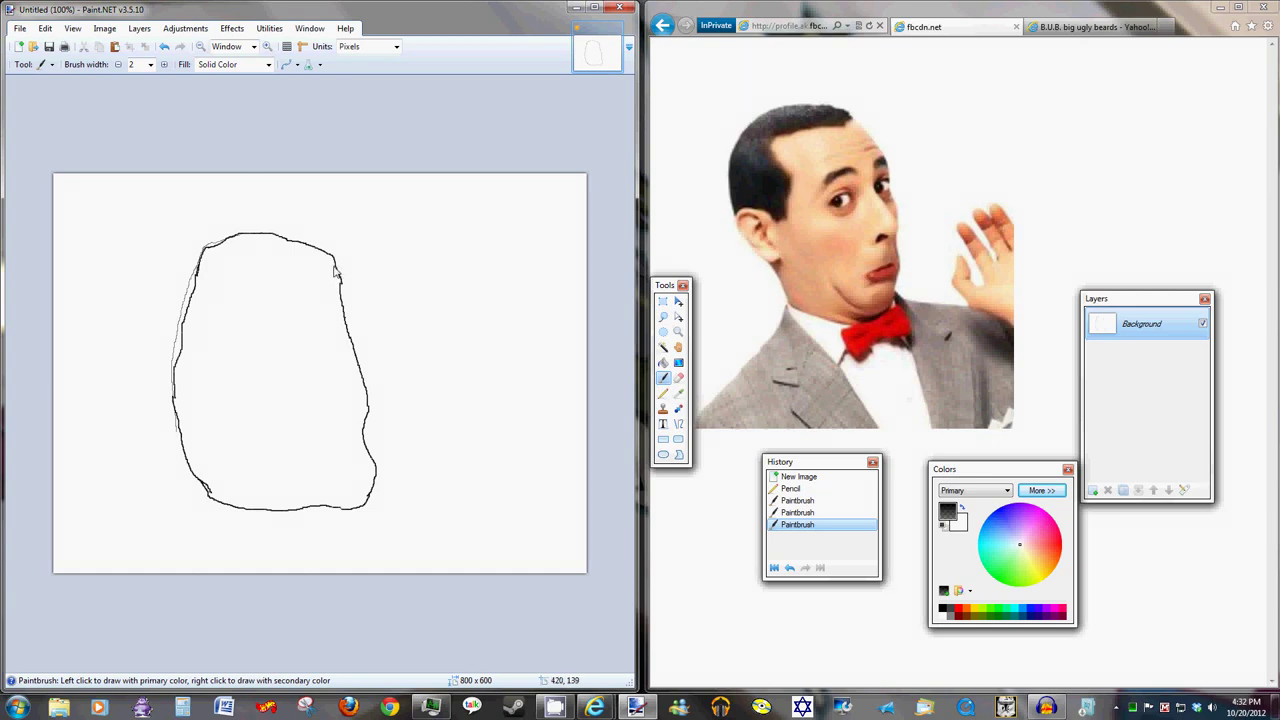
mouse_move(336, 271)
left_mouse_down()
mouse_move(309, 288)
mouse_move(230, 267)
mouse_move(214, 276)
mouse_move(237, 304)
mouse_move(246, 358)
mouse_move(221, 383)
mouse_move(199, 361)
mouse_move(216, 407)
mouse_move(204, 428)
mouse_move(177, 419)
left_mouse_up()
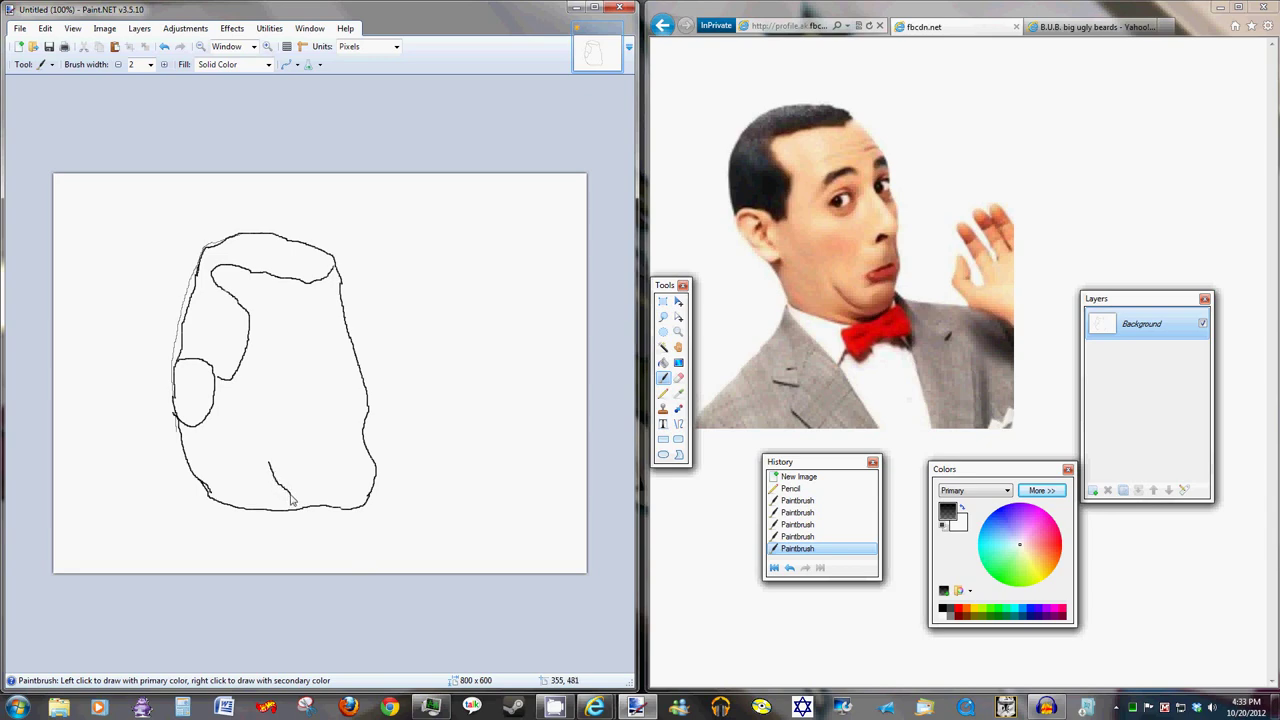
Step: Paint the chin folds, the eye outline, an eyebrow and both dark pupils
mouse_move(290, 495)
left_mouse_down()
mouse_move(336, 506)
mouse_move(375, 467)
left_mouse_up()
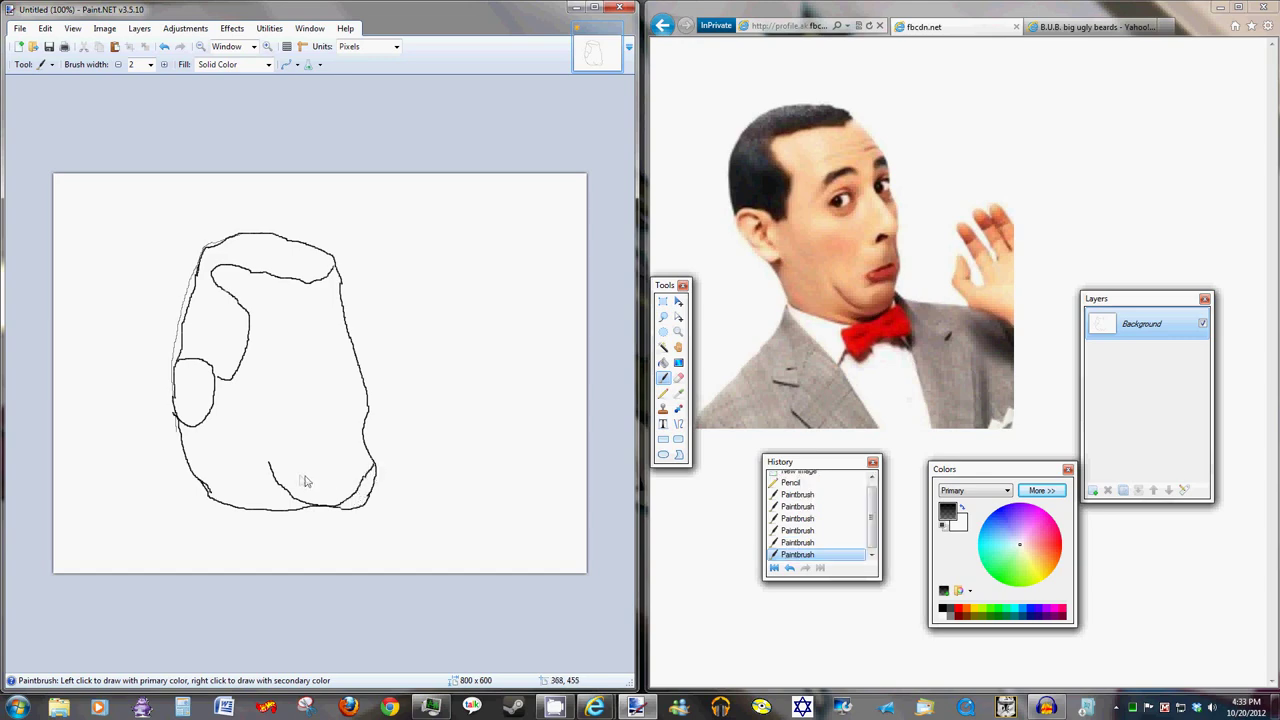
mouse_move(268, 490)
left_mouse_down()
mouse_move(316, 506)
mouse_move(263, 496)
mouse_move(295, 512)
left_mouse_up()
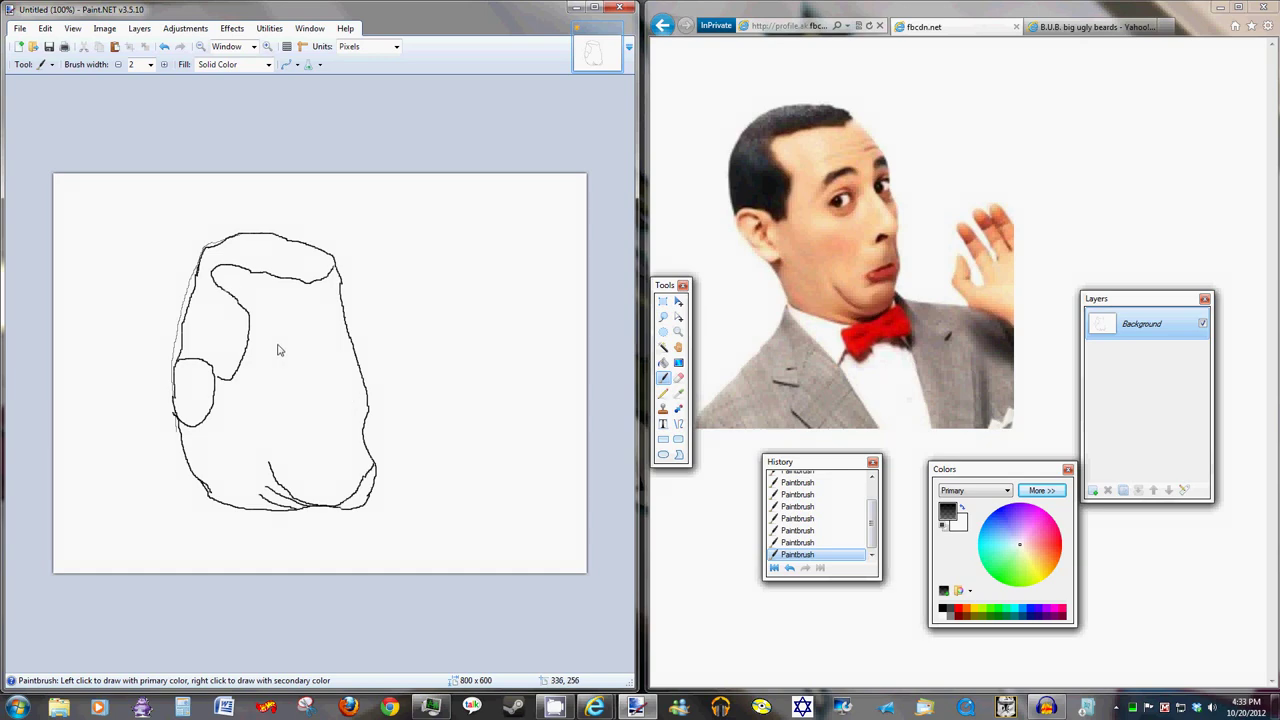
mouse_move(280, 347)
left_mouse_down()
mouse_move(300, 340)
mouse_move(263, 350)
mouse_move(356, 331)
mouse_move(322, 332)
mouse_move(344, 338)
left_mouse_up()
mouse_move(293, 357)
left_mouse_down()
mouse_move(272, 368)
mouse_move(290, 372)
mouse_move(294, 356)
mouse_move(360, 369)
left_mouse_up()
left_click_drag(273, 369, 278, 374)
left_click_drag(341, 370, 341, 357)
Step: Draw the nose, the mouth with teeth and lip lines, the inner ear curve and the neck line
left_click_drag(328, 351, 336, 372)
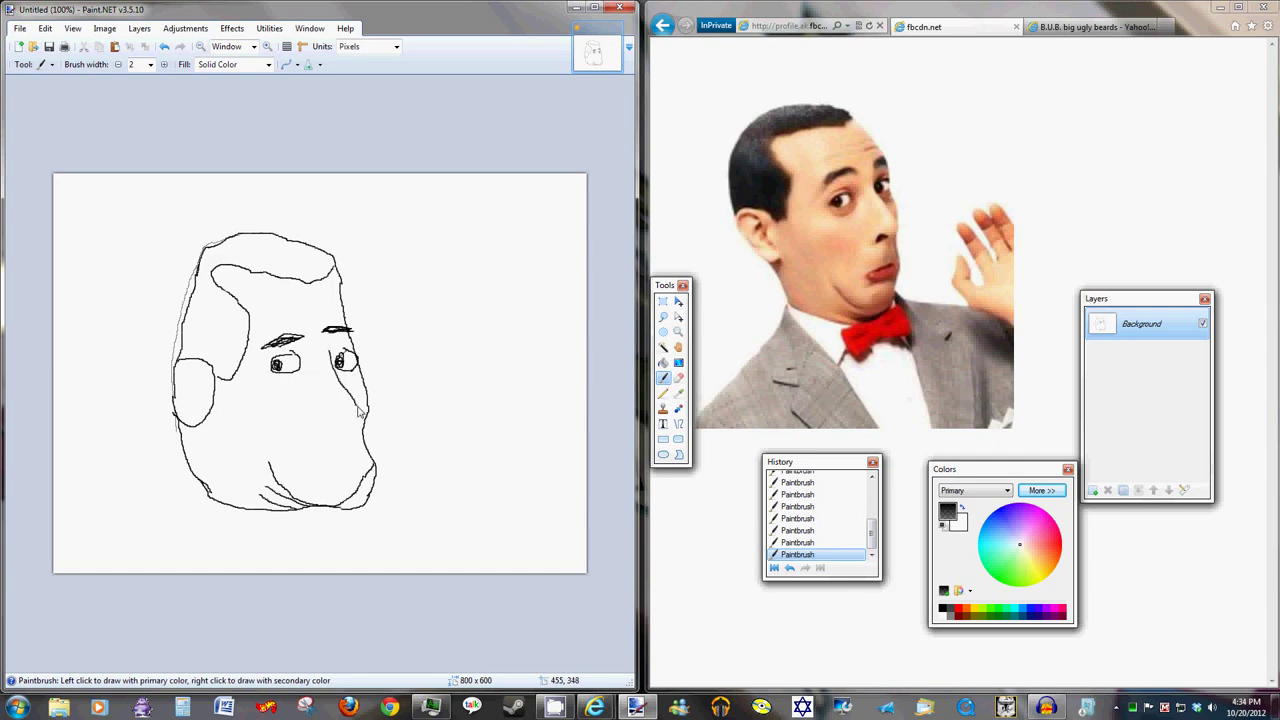
mouse_move(361, 424)
left_mouse_down()
mouse_move(319, 425)
mouse_move(330, 416)
mouse_move(337, 428)
left_mouse_up()
mouse_move(311, 479)
left_mouse_down()
mouse_move(355, 463)
mouse_move(368, 476)
mouse_move(331, 476)
mouse_move(351, 474)
left_mouse_up()
left_click_drag(321, 473, 348, 466)
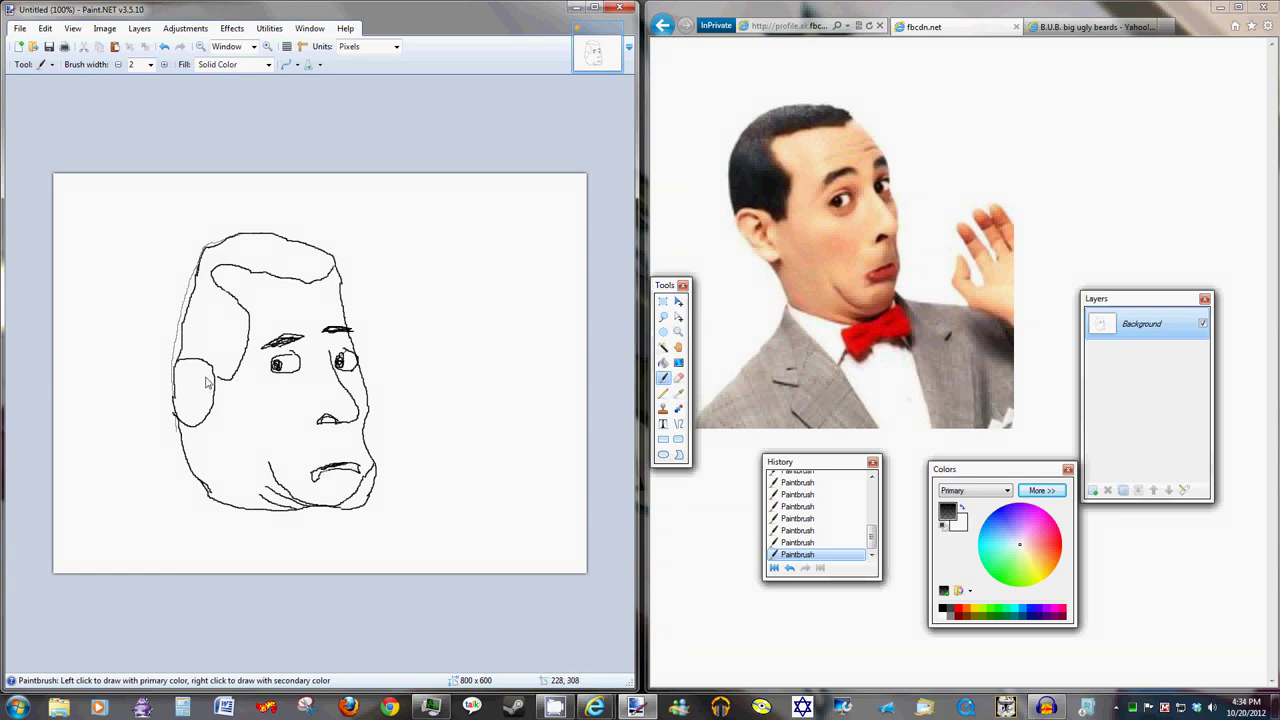
mouse_move(209, 377)
left_mouse_down()
mouse_move(186, 362)
mouse_move(184, 413)
left_mouse_up()
mouse_move(206, 487)
left_mouse_down()
mouse_move(163, 543)
mouse_move(118, 554)
mouse_move(100, 583)
left_mouse_up()
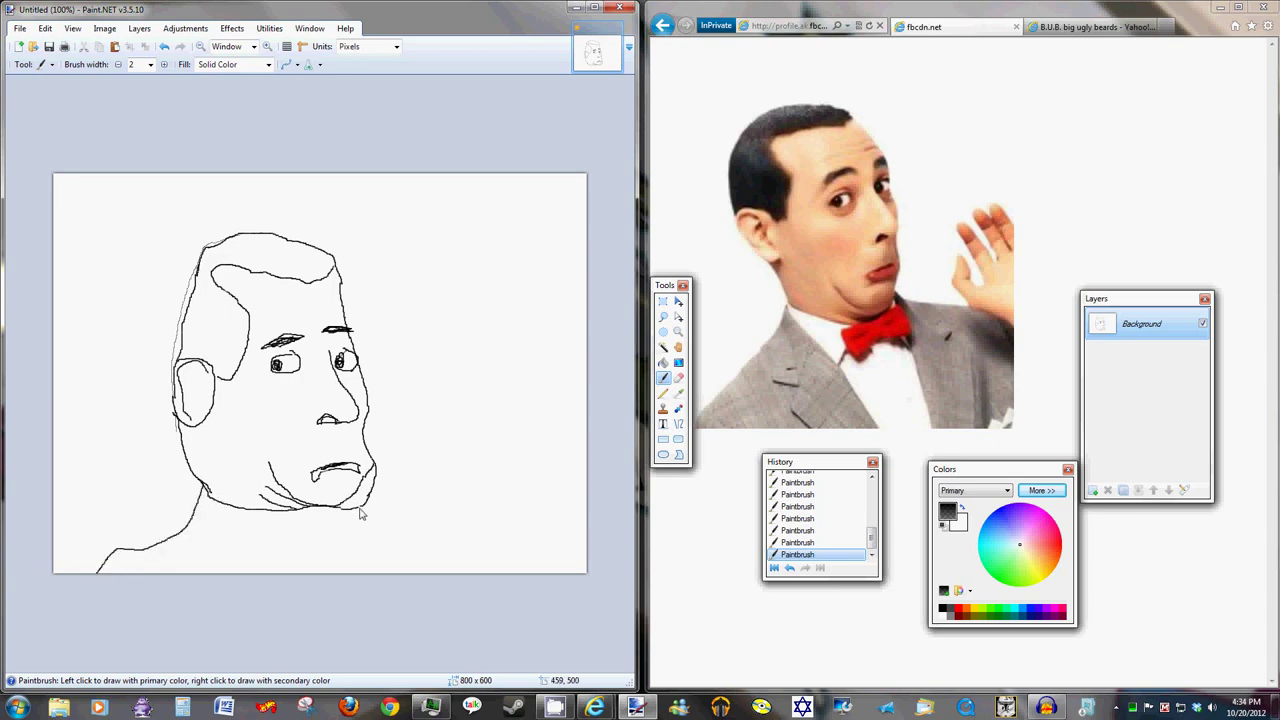
Step: Paint the right shoulder line to the canvas bottom and both sides of the collar
mouse_move(364, 518)
left_mouse_down()
mouse_move(458, 531)
mouse_move(481, 577)
mouse_move(462, 498)
mouse_move(430, 454)
mouse_move(453, 421)
mouse_move(444, 457)
mouse_move(460, 455)
mouse_move(448, 390)
mouse_move(478, 441)
mouse_move(461, 388)
mouse_move(496, 431)
mouse_move(484, 378)
mouse_move(519, 455)
mouse_move(518, 578)
left_mouse_up()
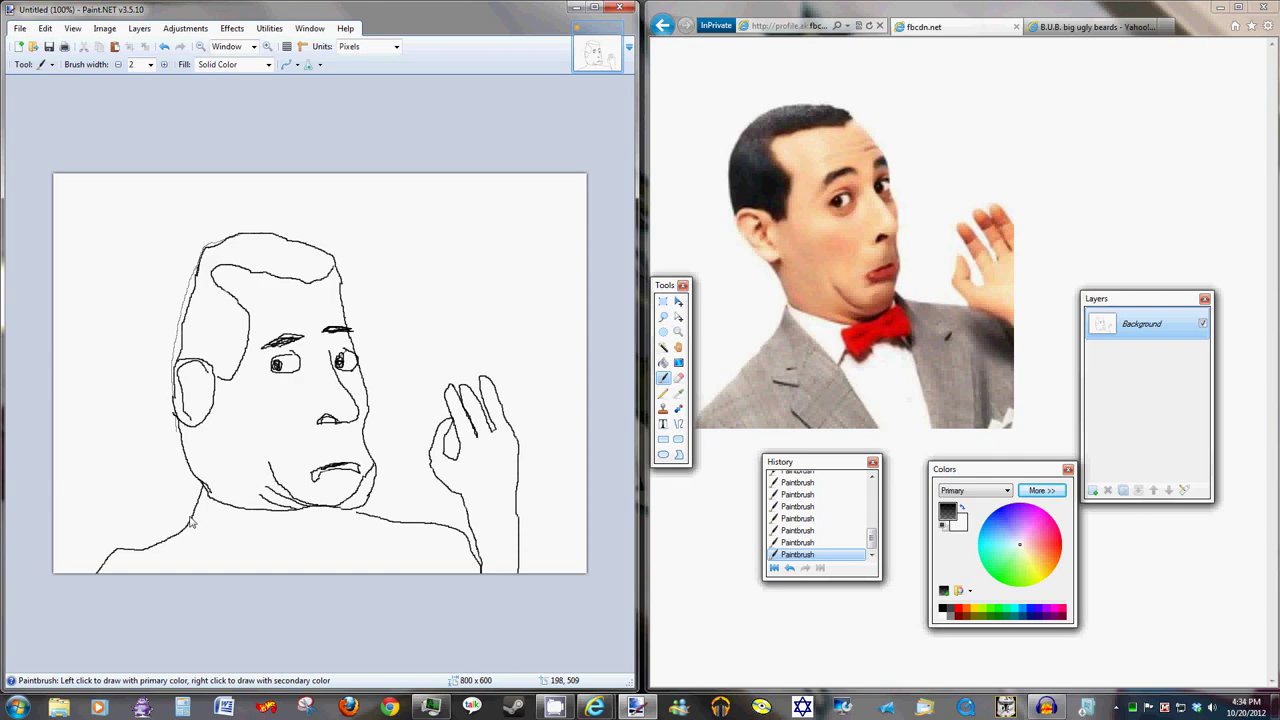
left_click_drag(193, 520, 217, 600)
mouse_move(380, 521)
left_mouse_down()
mouse_move(374, 584)
mouse_move(376, 530)
left_mouse_up()
left_click_drag(195, 518, 206, 567)
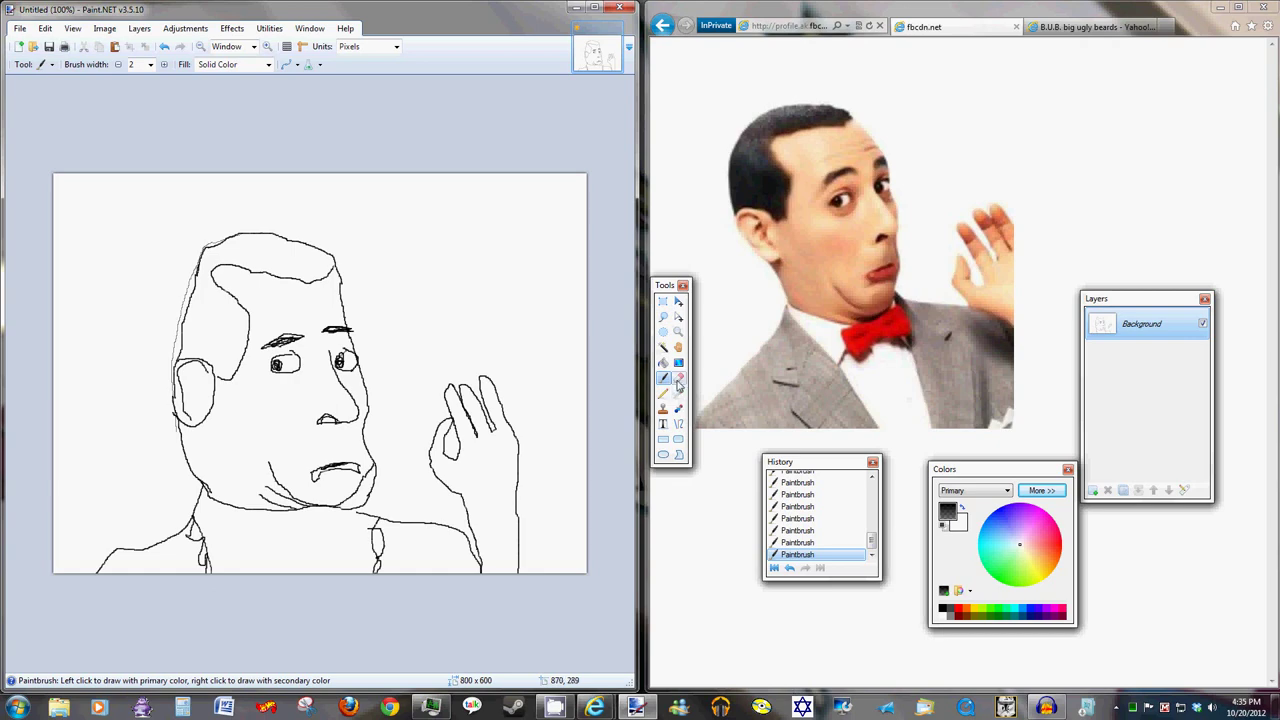
Step: Erase the nose lines with a 30-pixel-wide Eraser
left_click(678, 378)
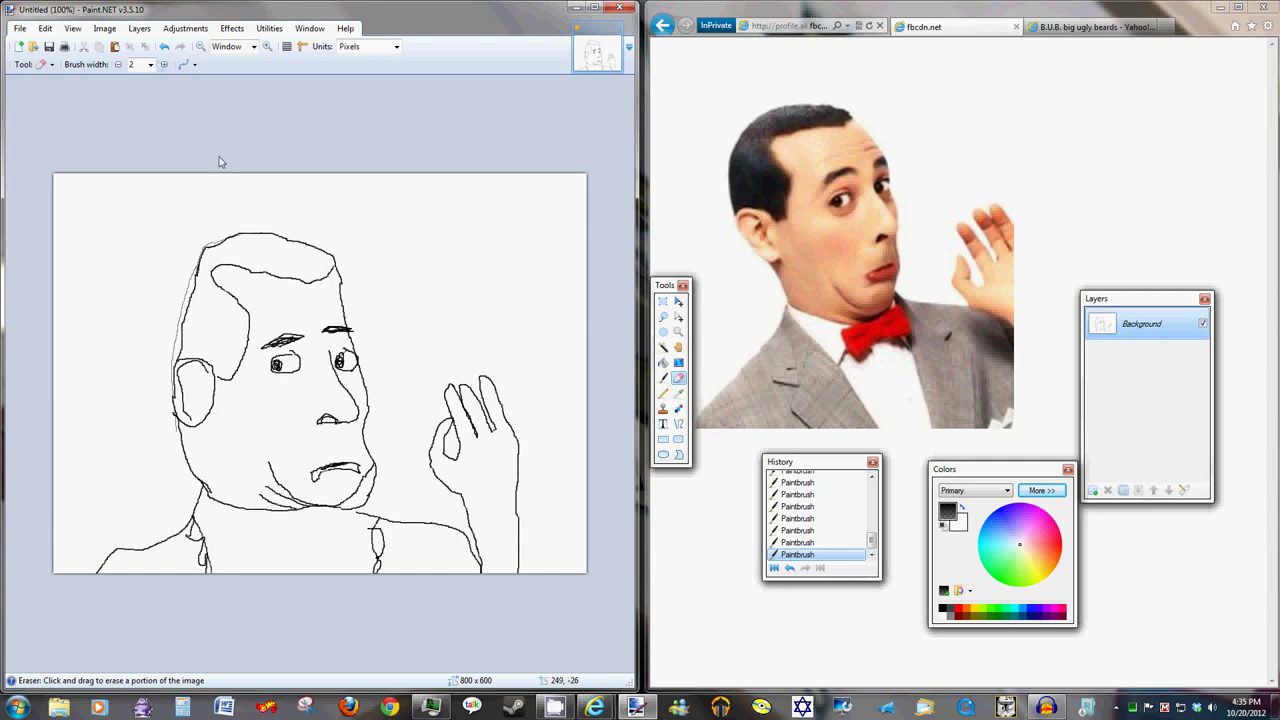
left_click(150, 64)
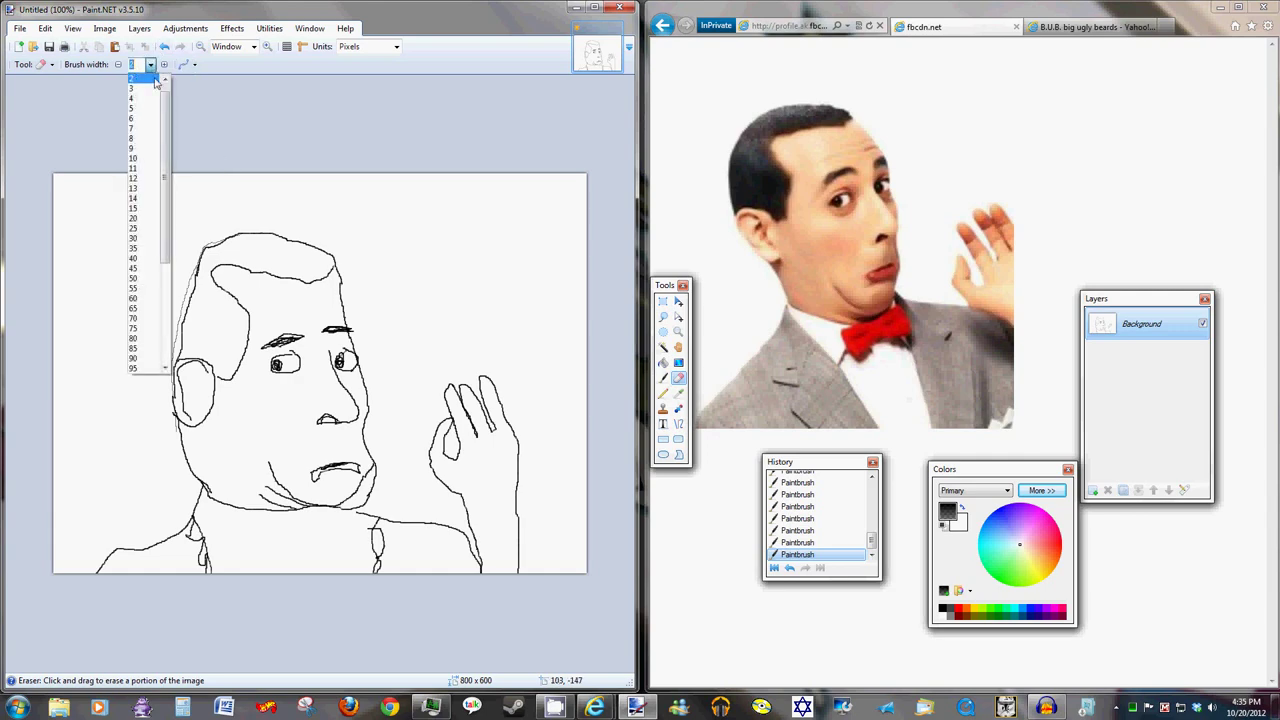
left_click(140, 224)
mouse_move(322, 410)
left_mouse_down()
mouse_move(334, 424)
mouse_move(352, 415)
mouse_move(324, 366)
left_mouse_up()
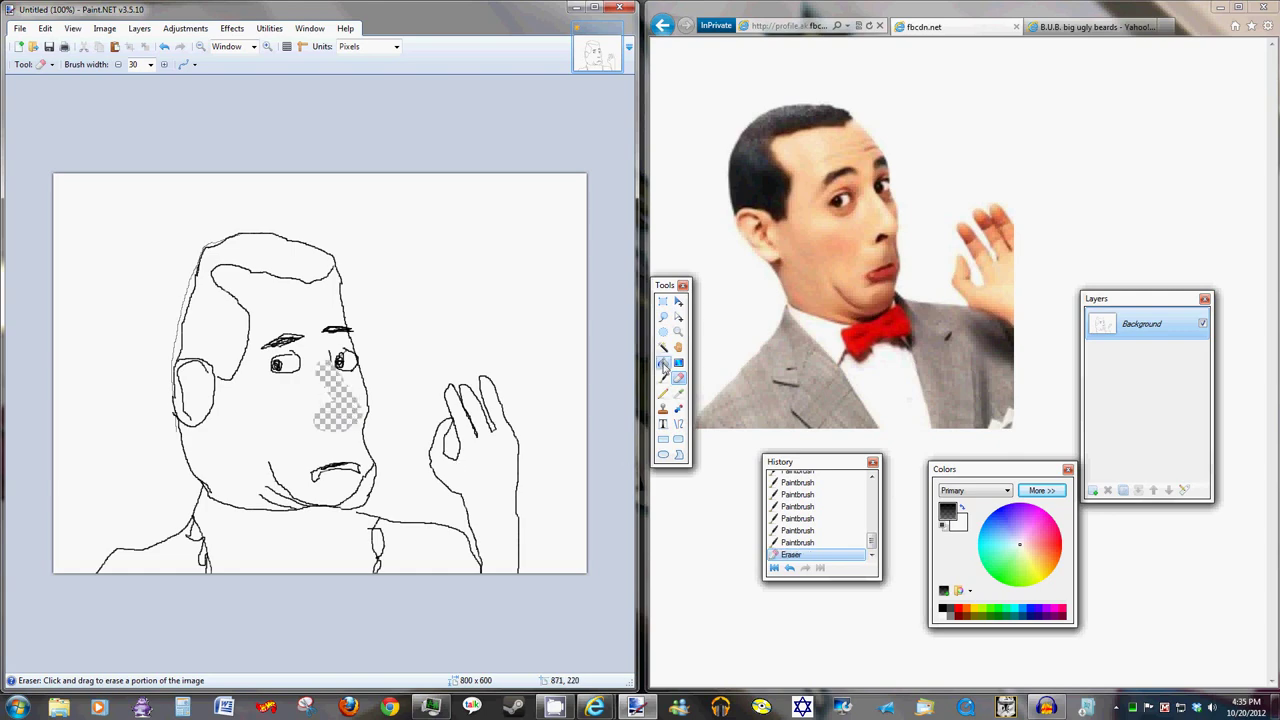
Step: Fill the erased nose patch white, then paint two black nose holes at brush width 5
left_click(664, 363)
left_click(351, 409)
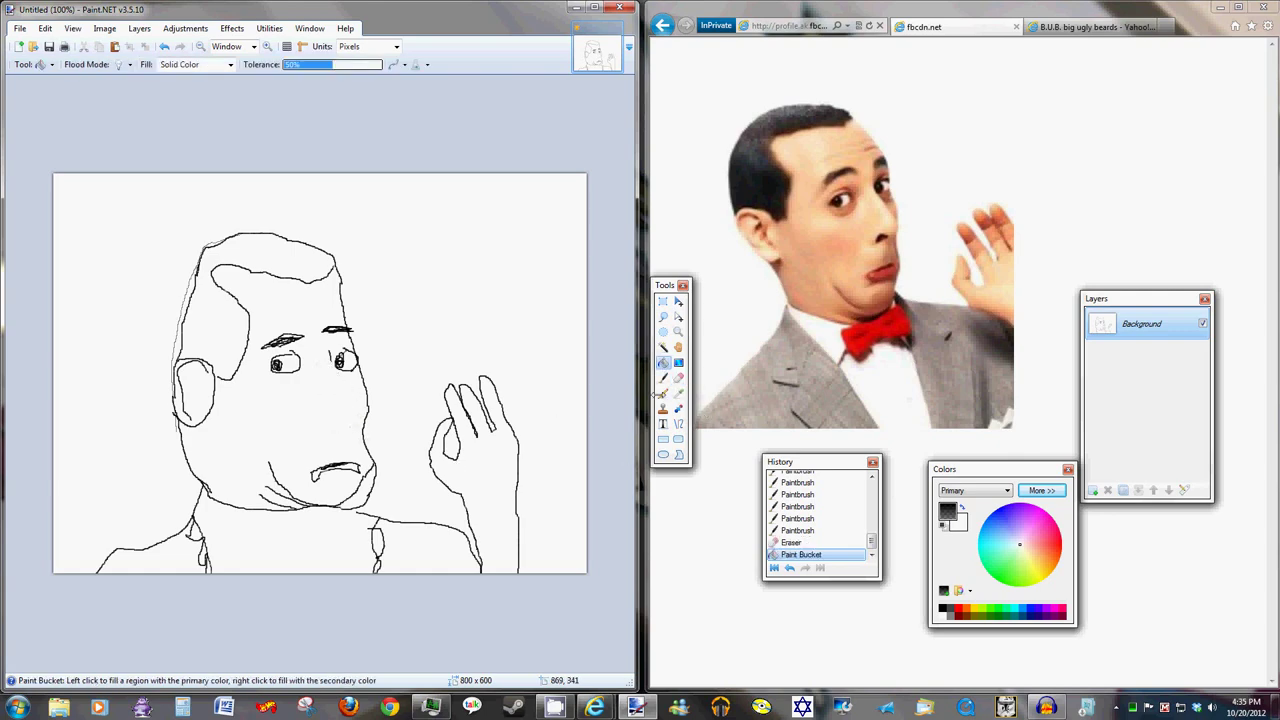
left_click(663, 377)
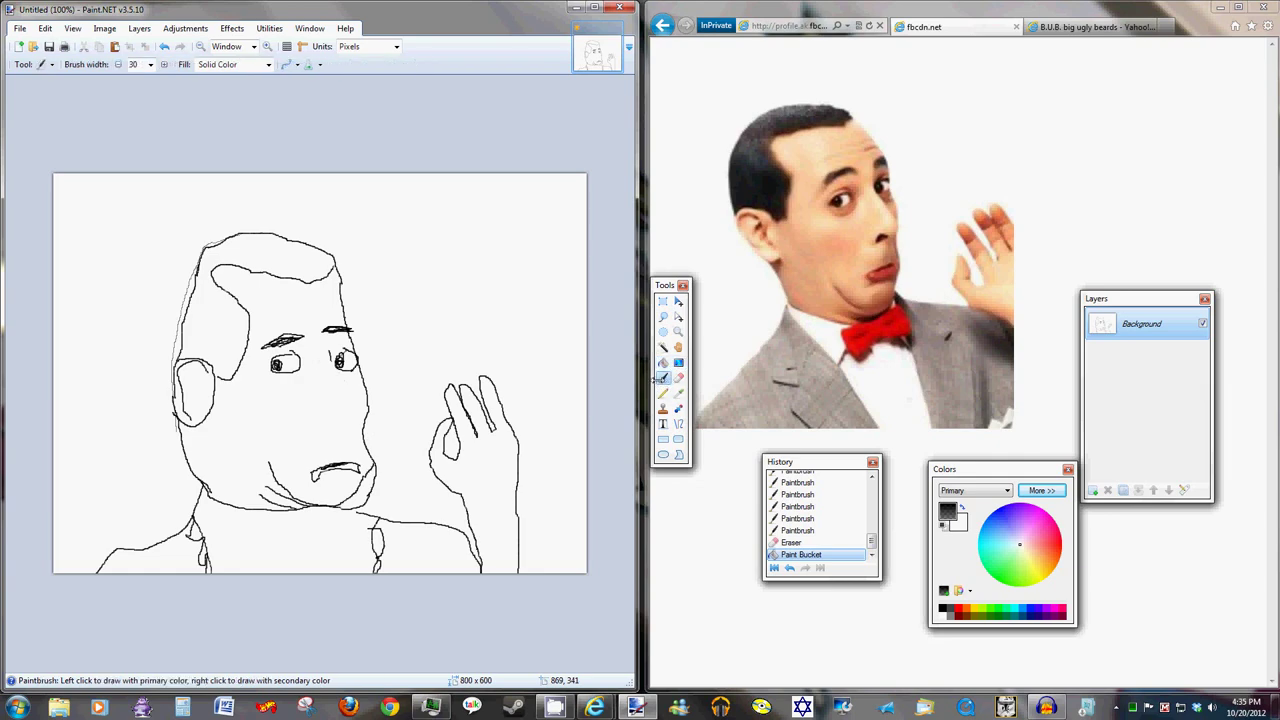
left_click(150, 64)
scroll(153, 96, "up", 5)
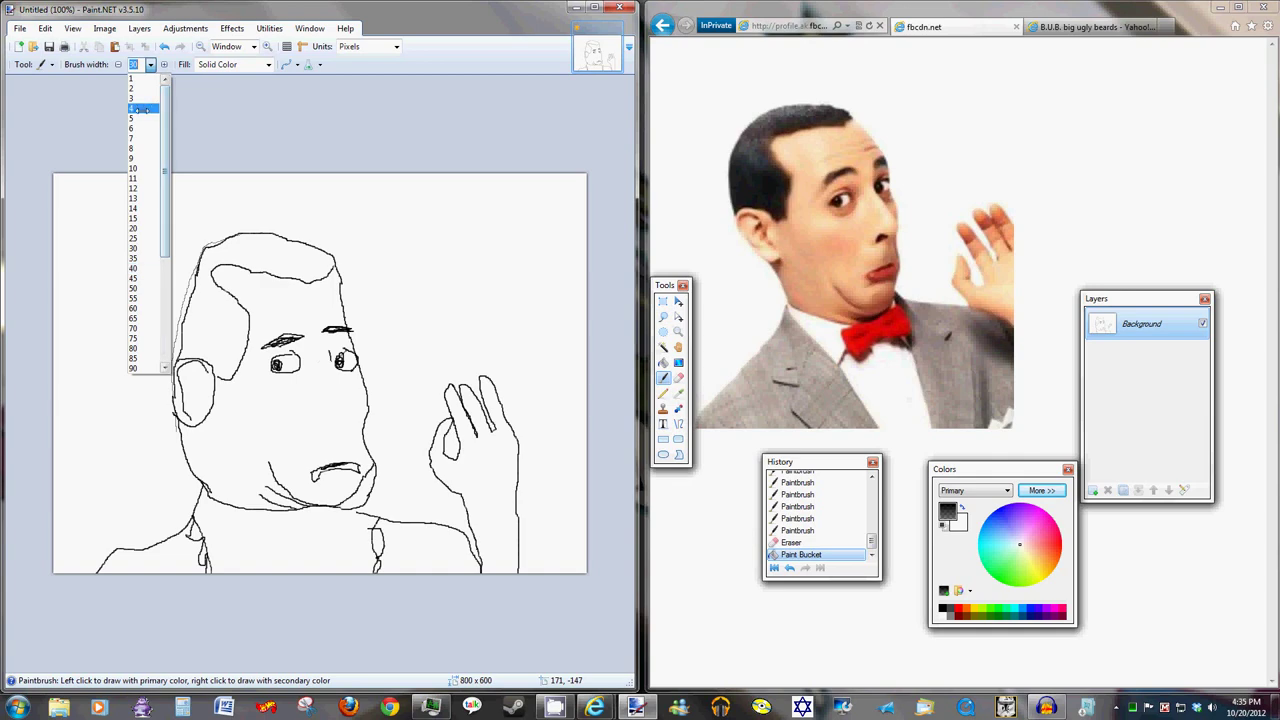
left_click(140, 118)
mouse_move(307, 386)
left_mouse_down()
mouse_move(308, 414)
mouse_move(310, 390)
mouse_move(330, 413)
mouse_move(330, 382)
mouse_move(332, 410)
left_mouse_up()
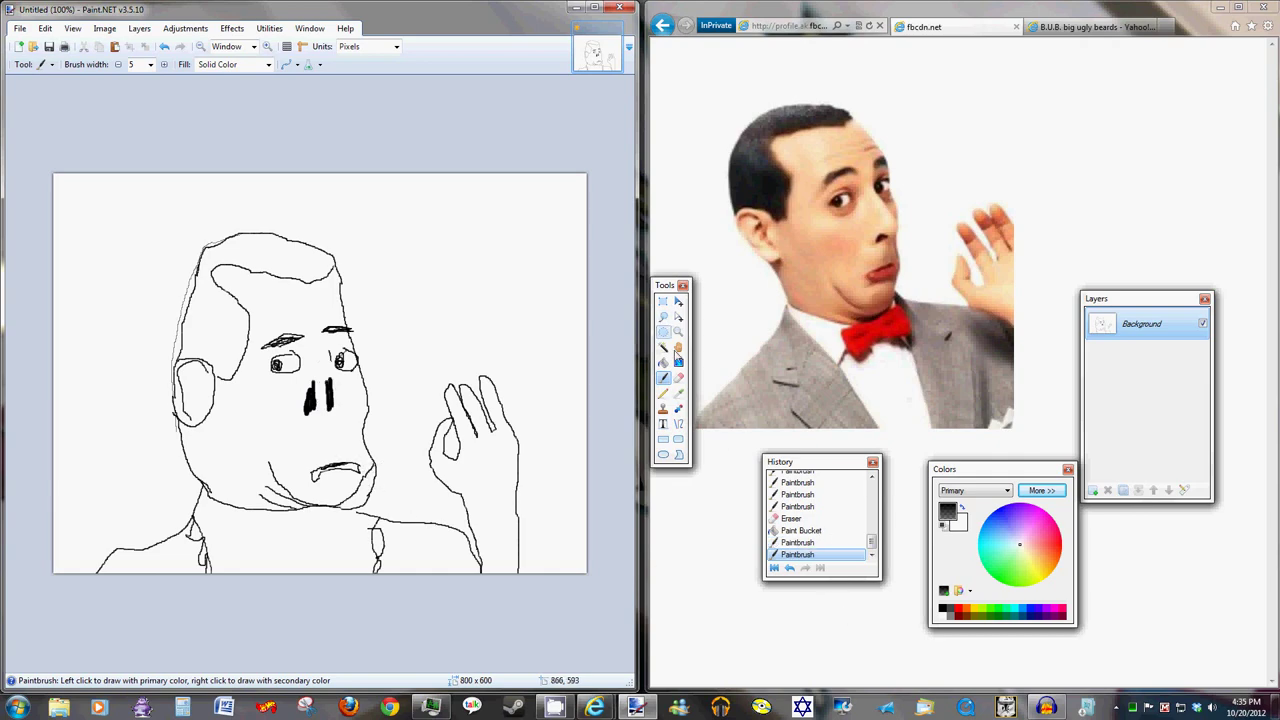
Step: Pick light blue and bucket-fill the face and torso, undoing the stray background fill
left_click(663, 362)
left_click(1002, 540)
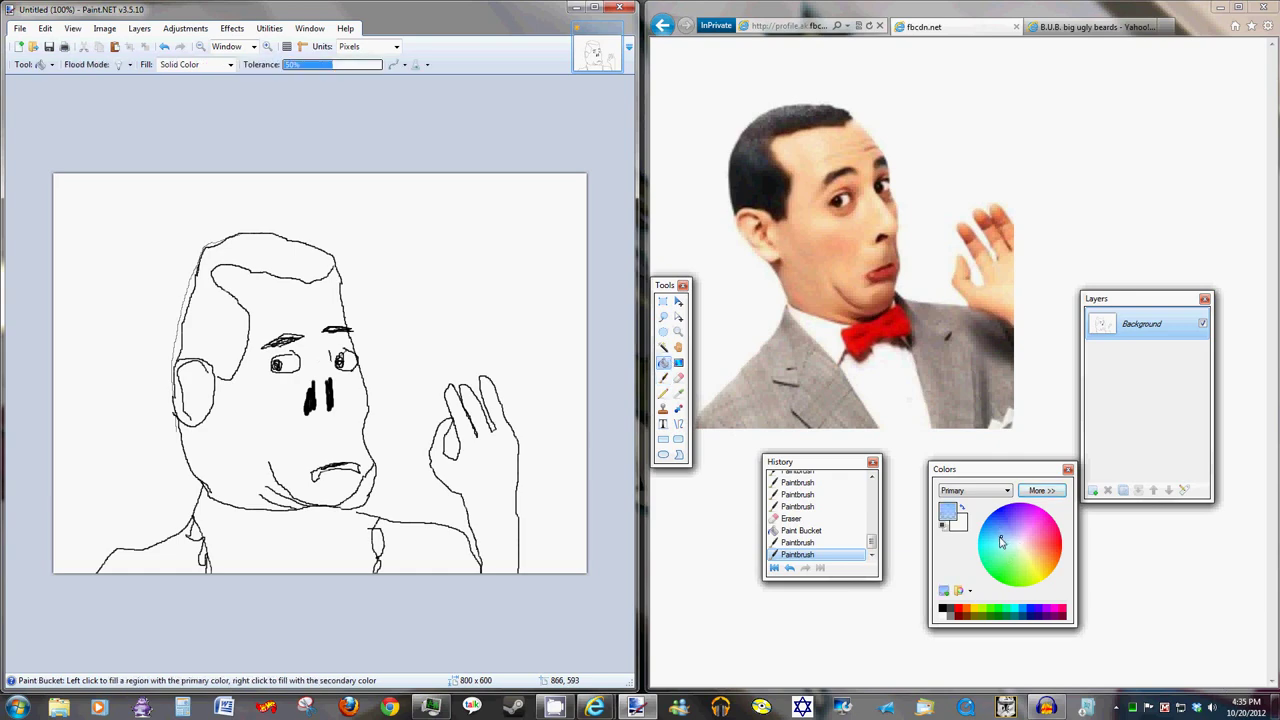
left_click_drag(1001, 540, 1002, 542)
left_click(218, 443)
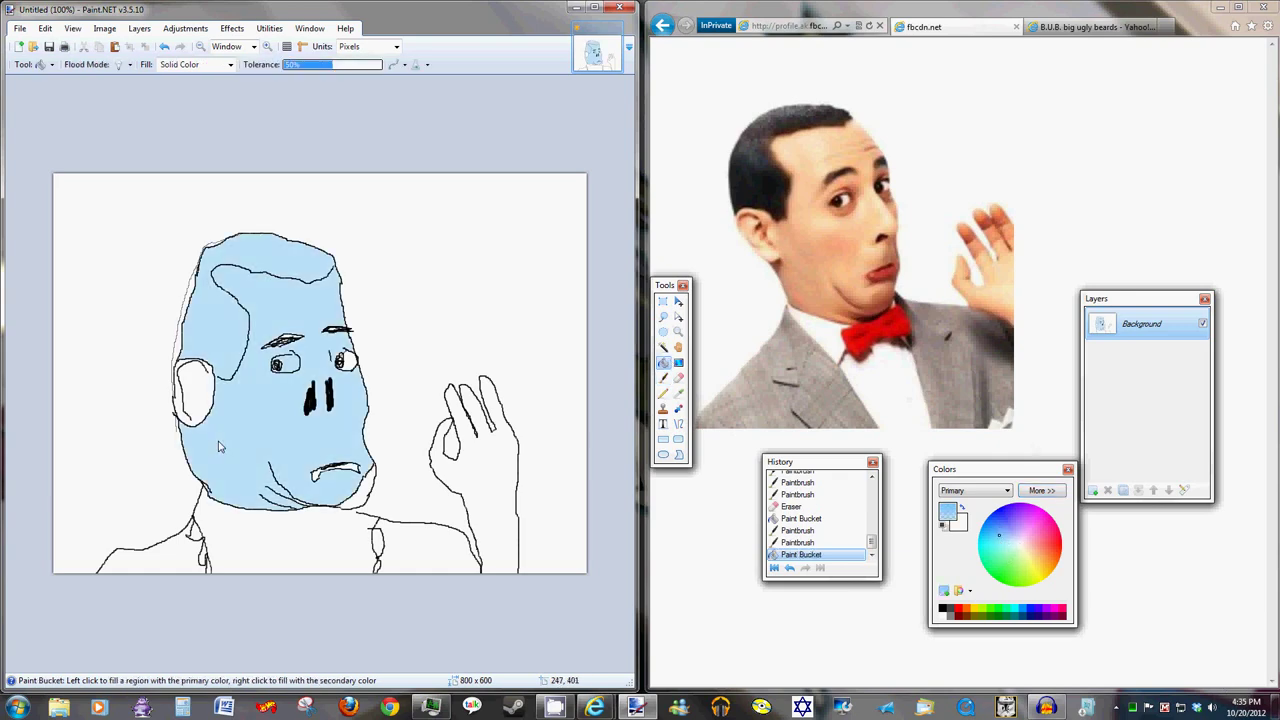
left_click(260, 571)
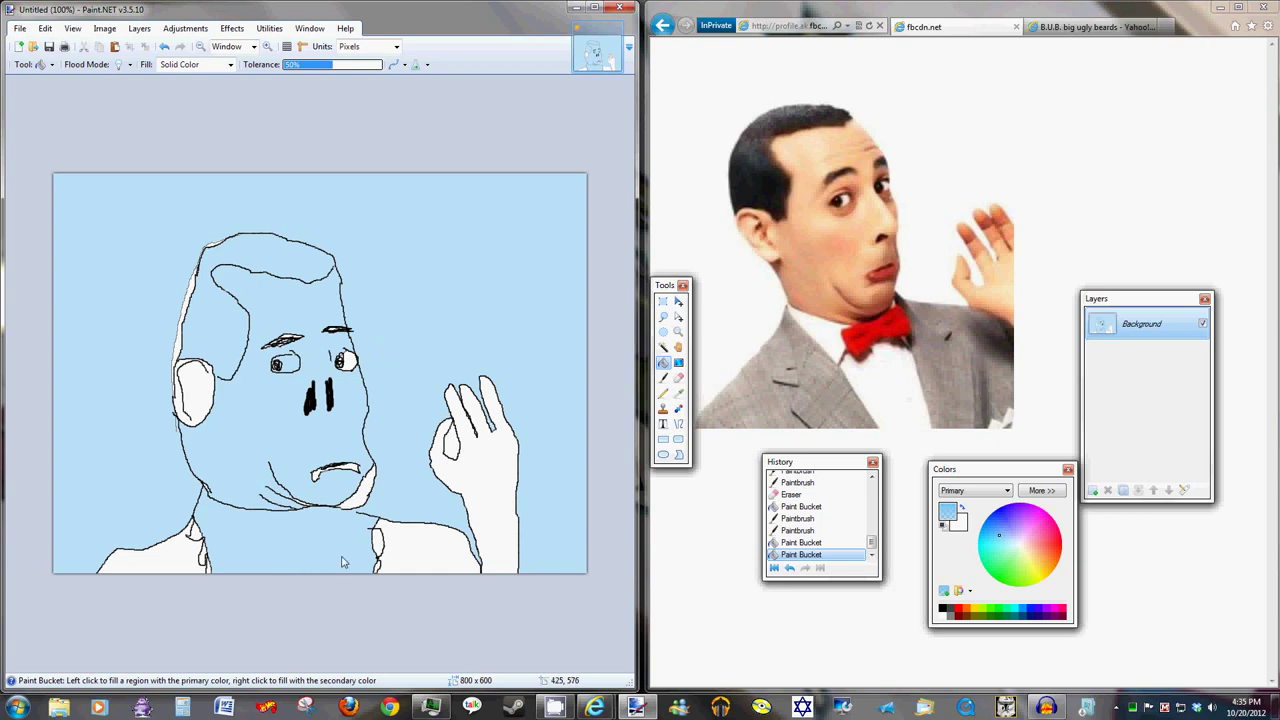
key("ctrl+z")
left_click(399, 549)
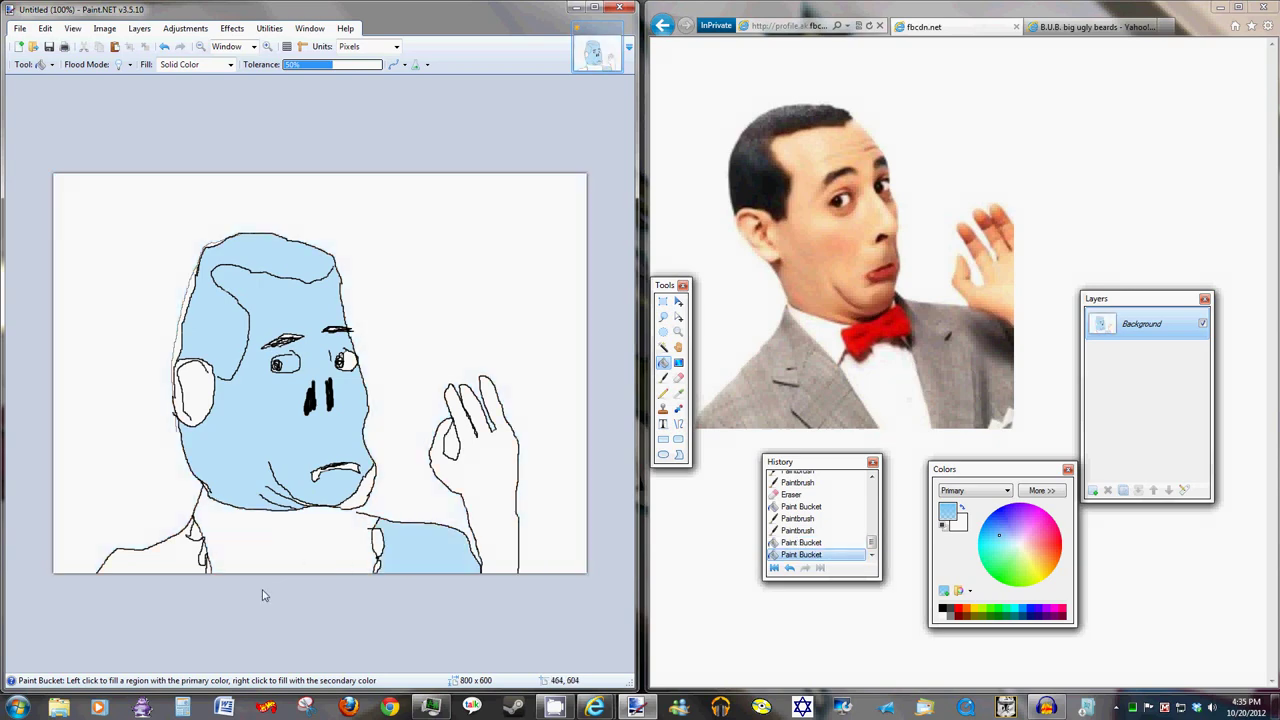
left_click(137, 568)
Step: Brush-close the gap near the chin, then fill the shirt under the chin and the raised hand light blue
left_click(663, 377)
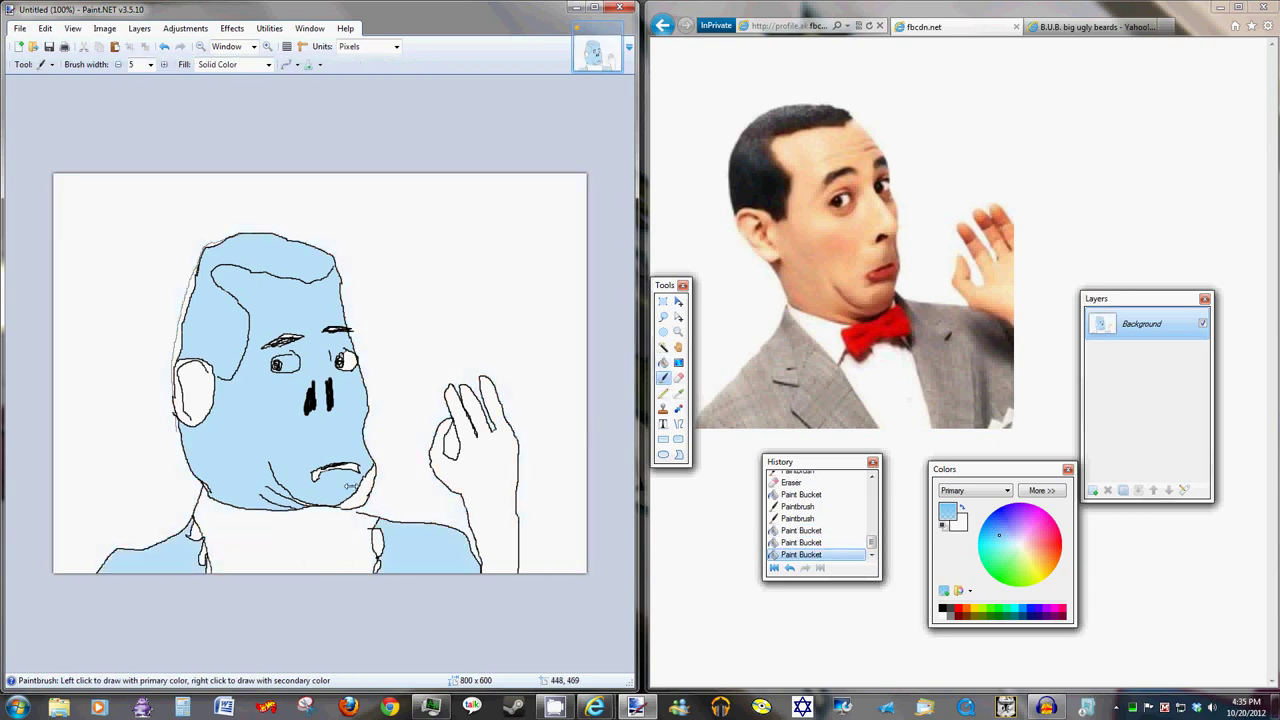
left_click(356, 511)
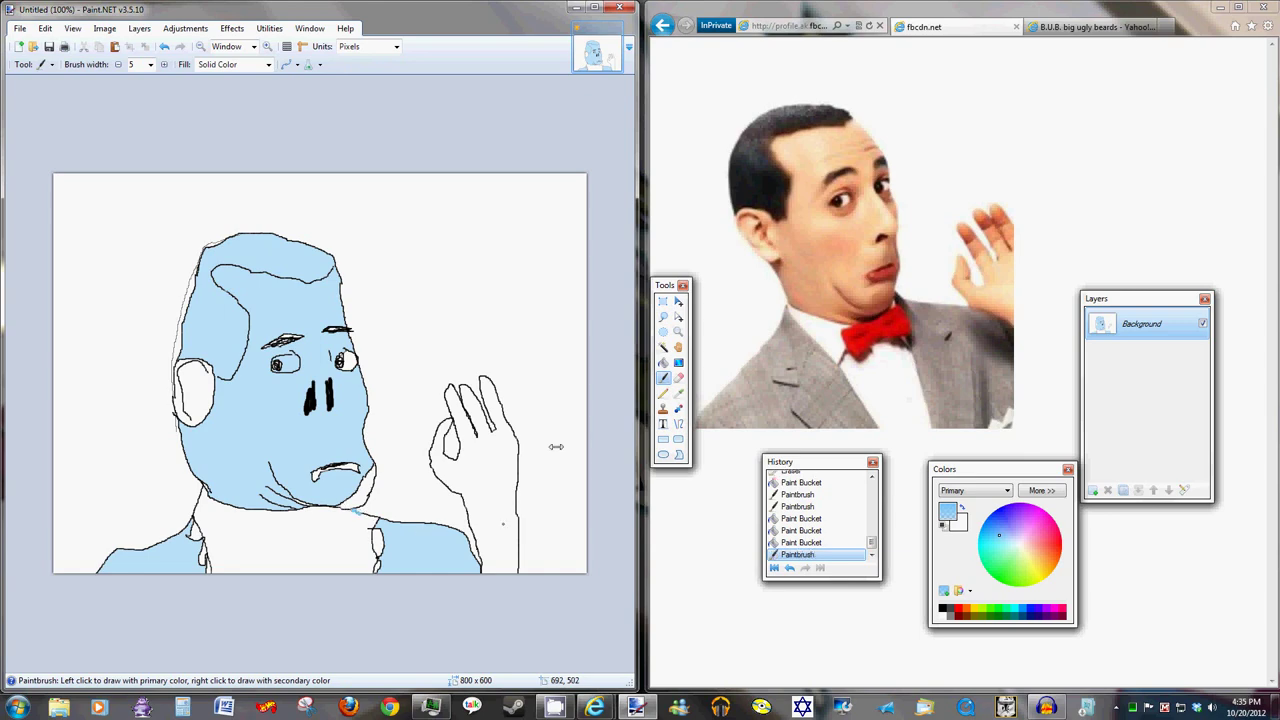
left_click(663, 362)
left_click(266, 532)
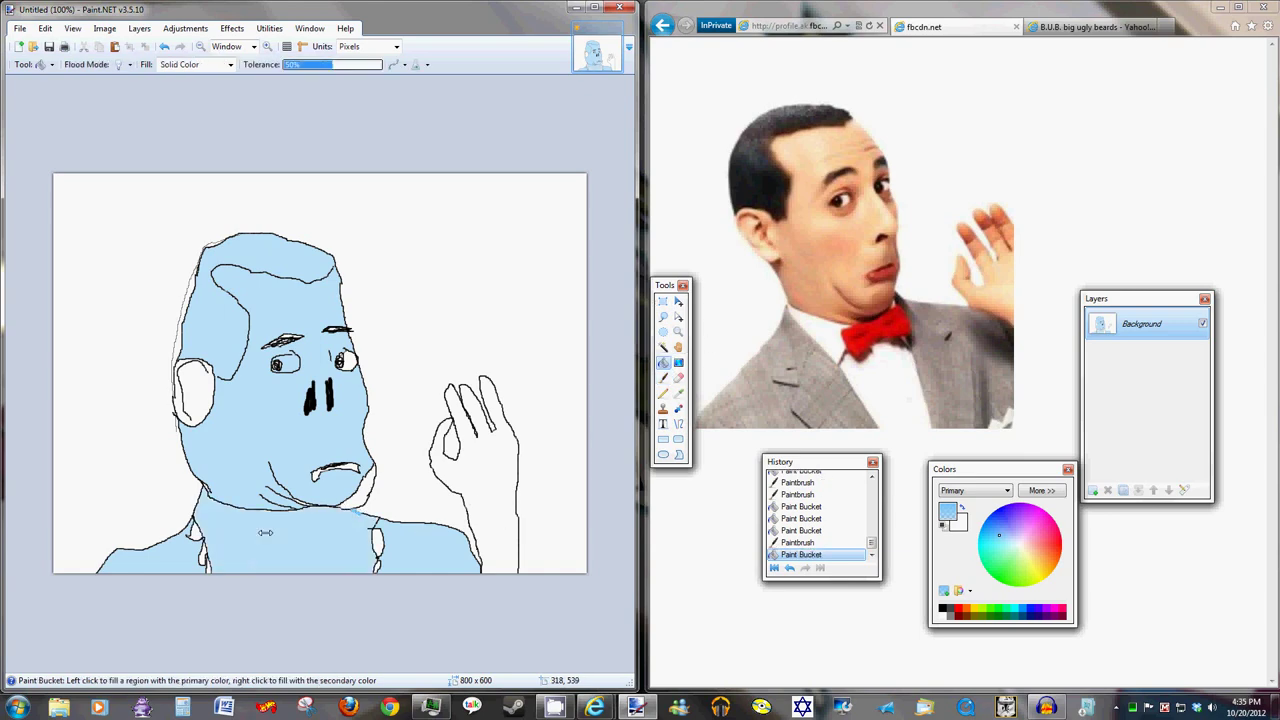
left_click(498, 514)
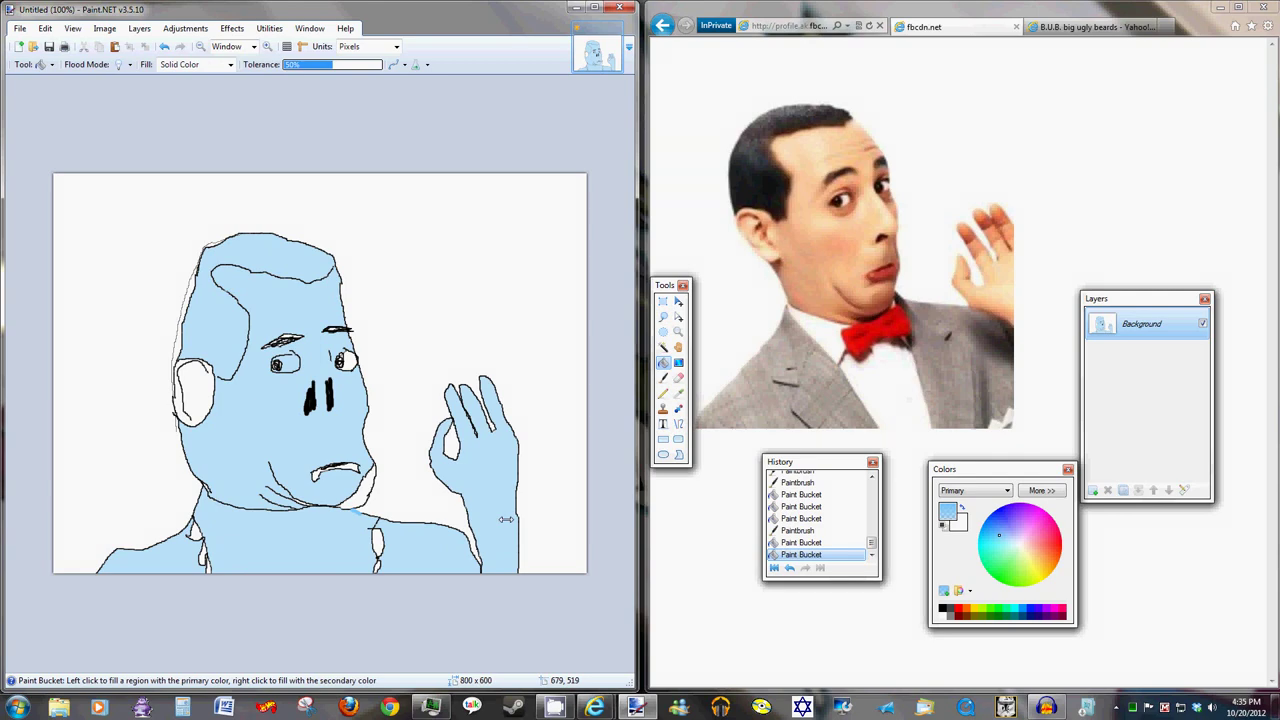
left_click(663, 377)
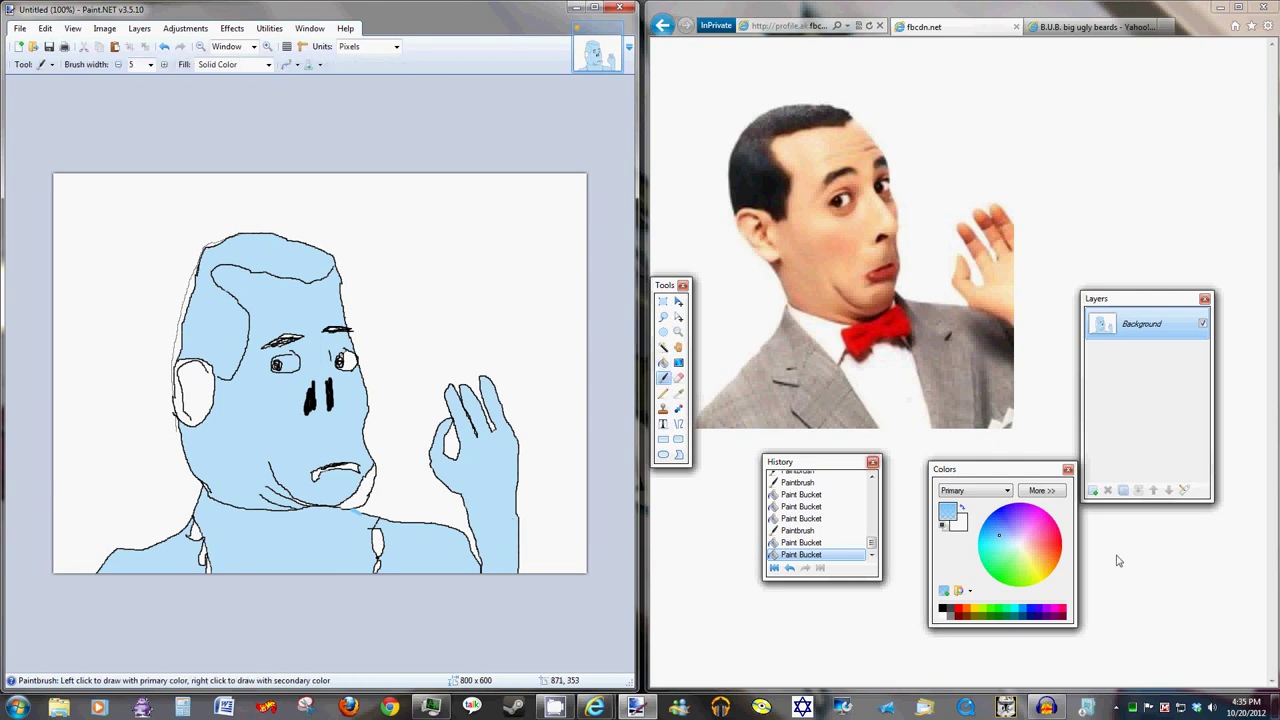
Step: Set the paint colour to green 14FF2B at alpha 70 and the brush width to 8
left_click(942, 527)
left_click(1042, 490)
left_click_drag(1124, 630, 1111, 640)
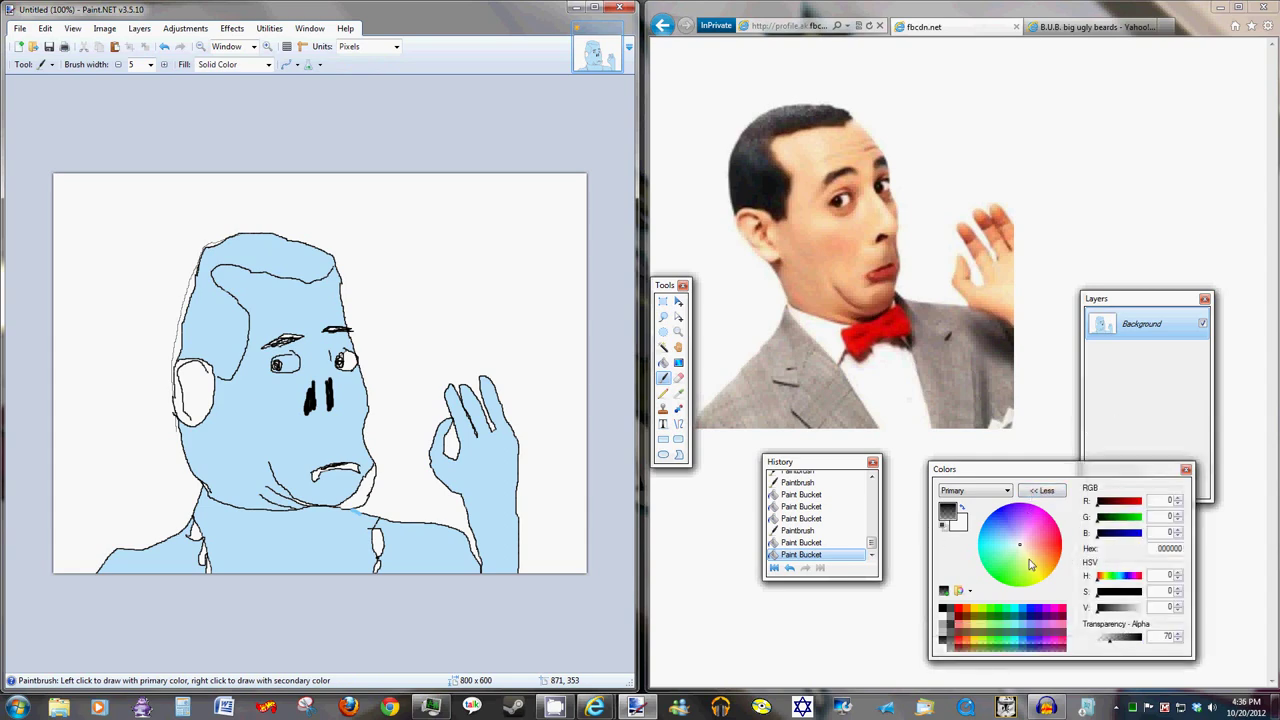
left_click_drag(1010, 578, 997, 583)
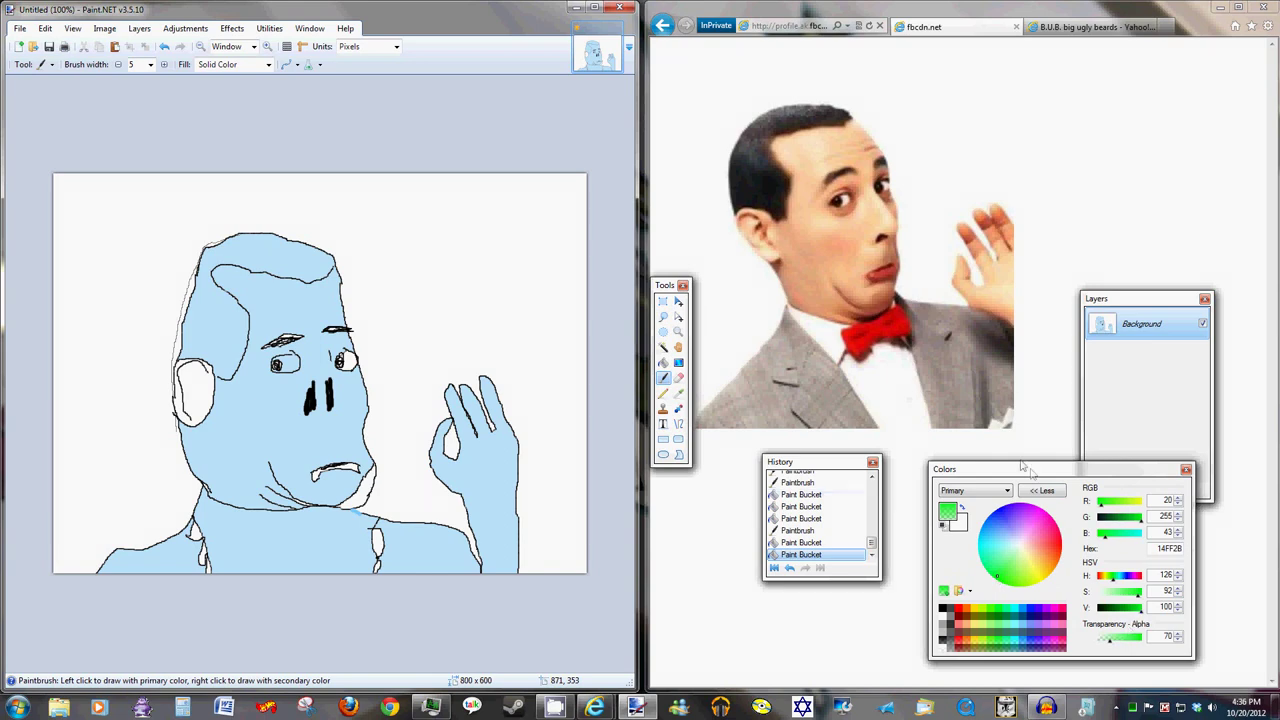
left_click(1042, 490)
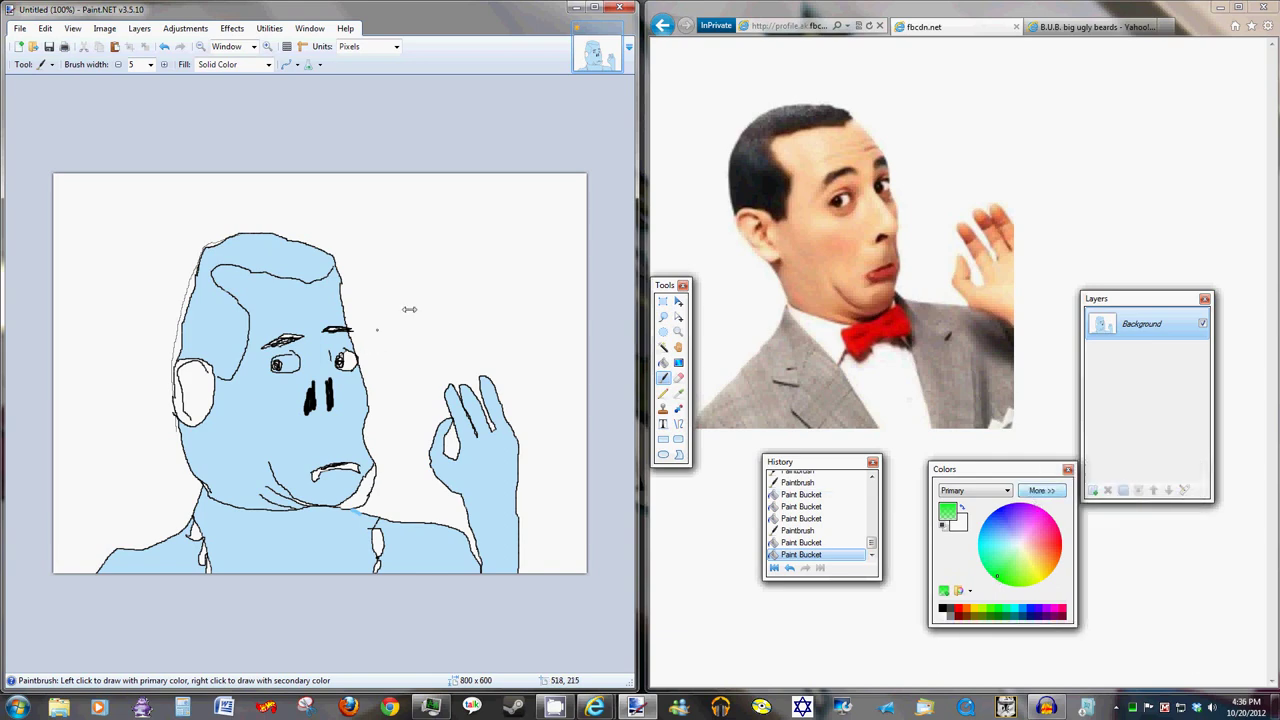
left_click(150, 64)
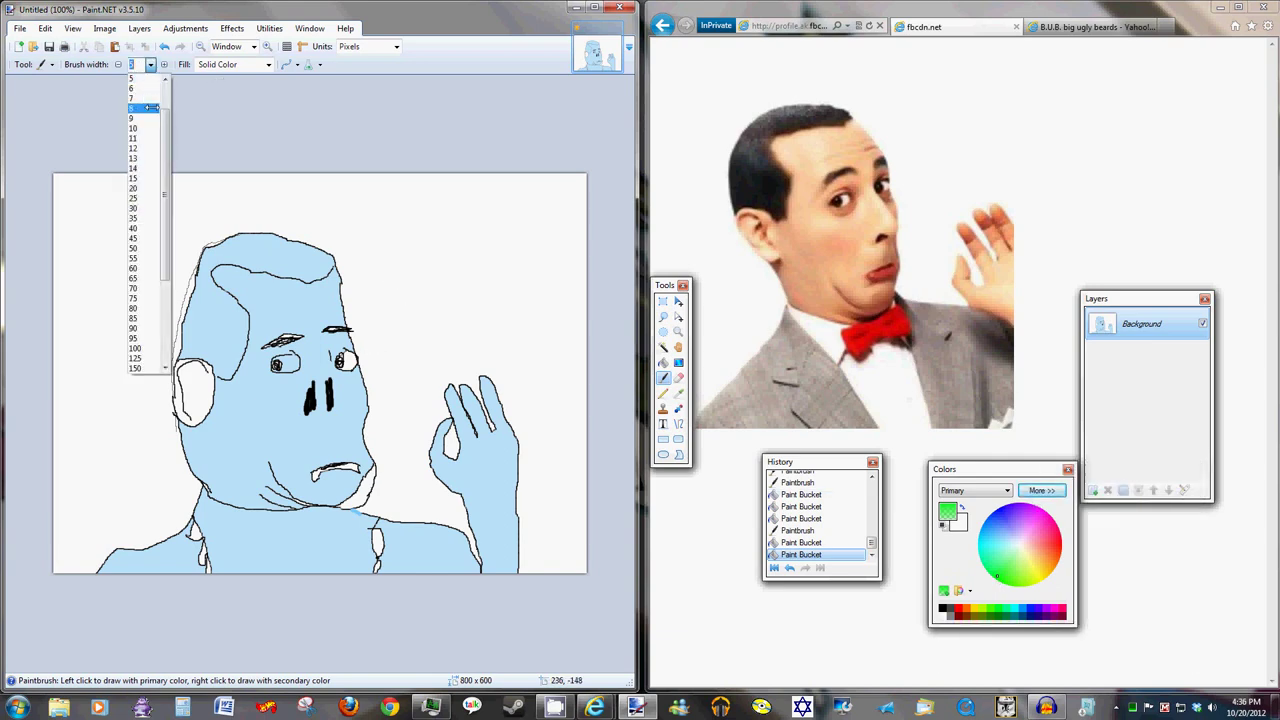
left_click(150, 108)
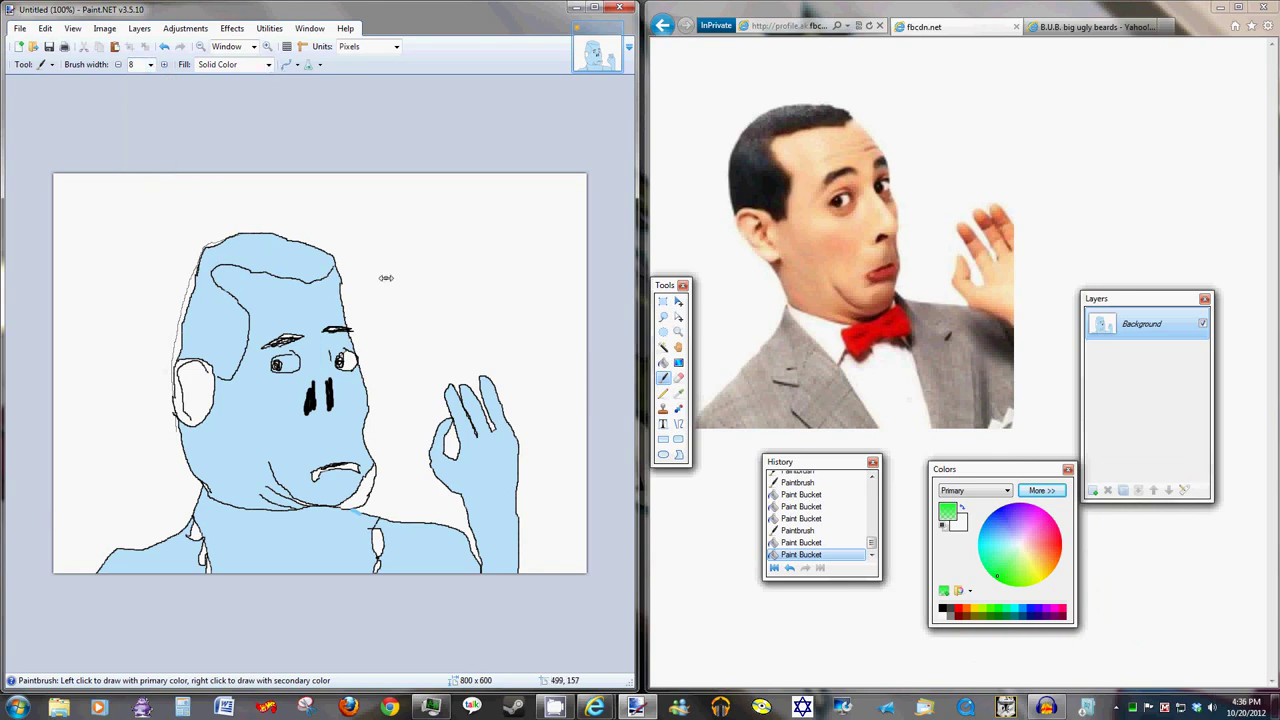
Step: Paint wavy green lines radiating from the top, top-left and left side of the figure
mouse_move(389, 276)
left_mouse_down()
mouse_move(467, 228)
mouse_move(488, 199)
mouse_move(562, 187)
left_mouse_up()
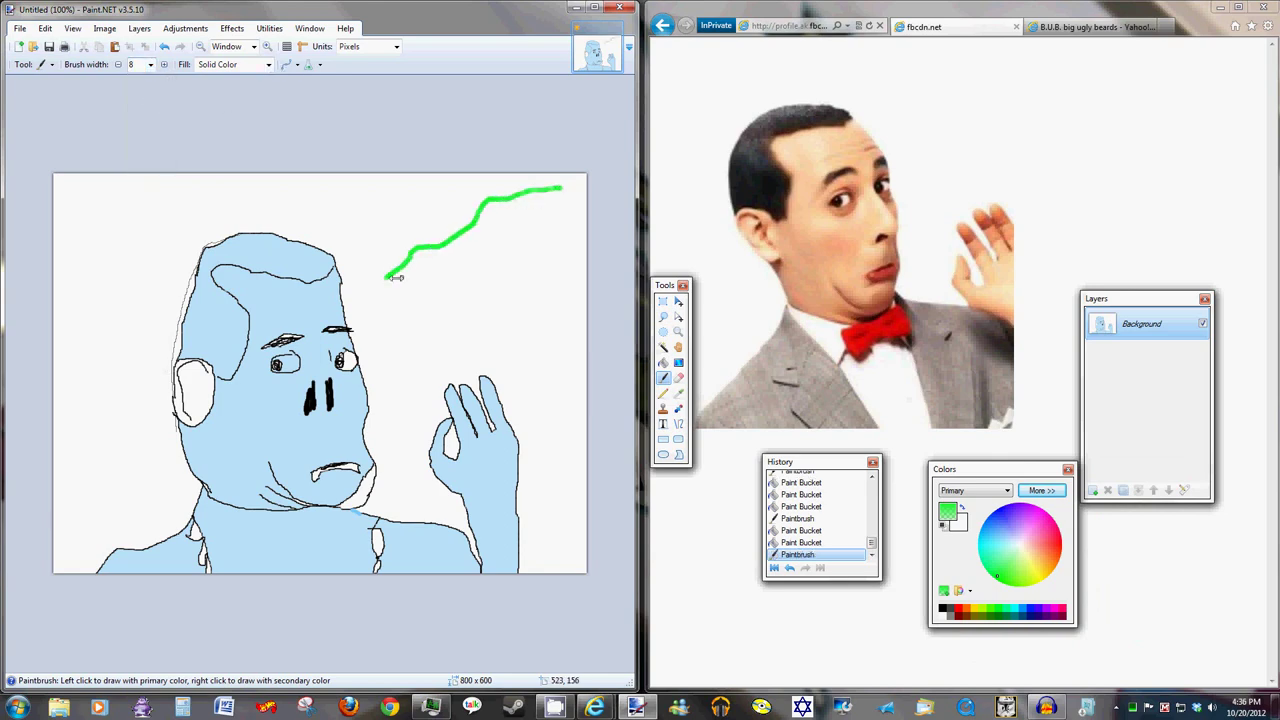
left_click_drag(354, 220, 374, 150)
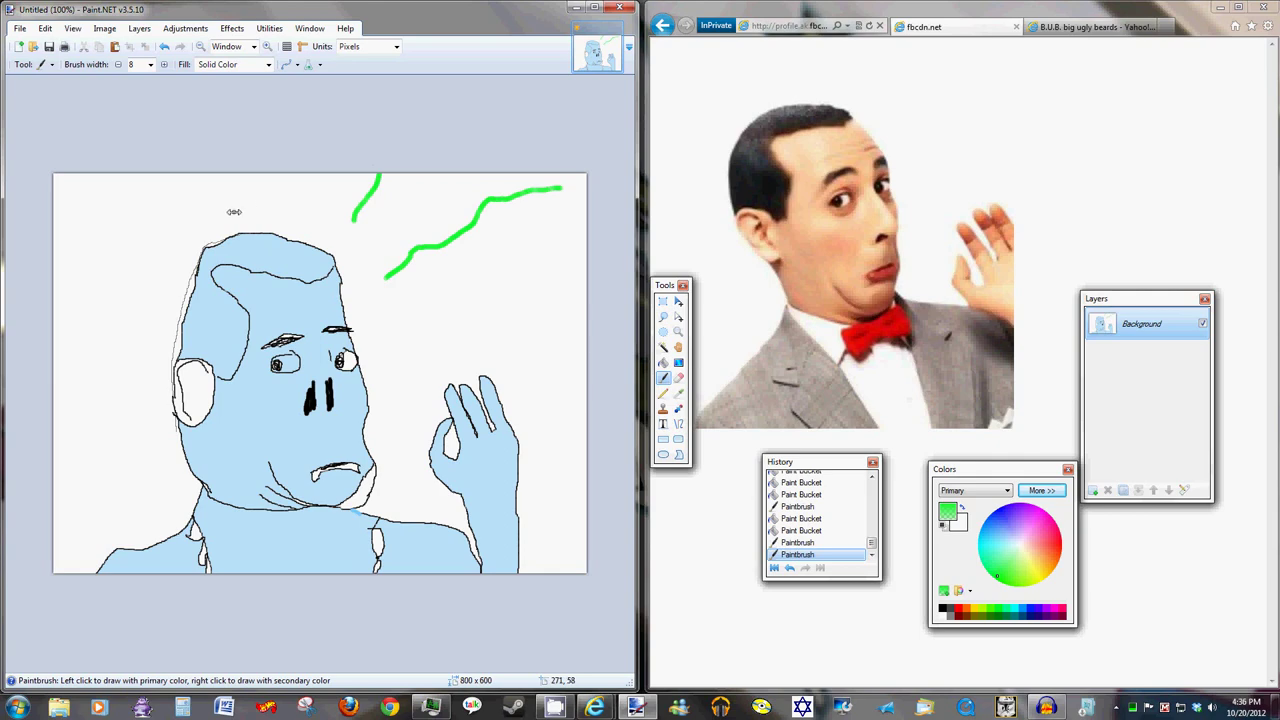
left_click_drag(240, 211, 240, 140)
mouse_move(168, 240)
left_mouse_down()
mouse_move(143, 202)
mouse_move(137, 168)
left_mouse_up()
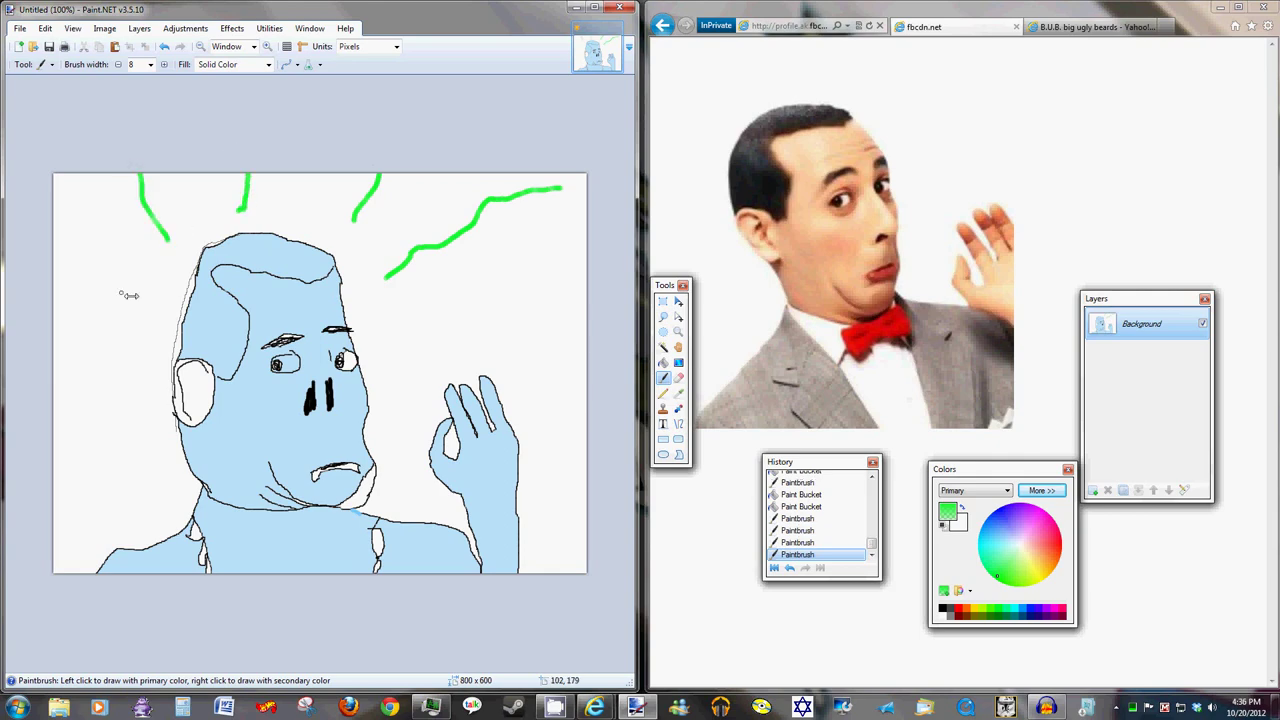
left_click_drag(147, 318, 62, 200)
left_click_drag(138, 421, 58, 292)
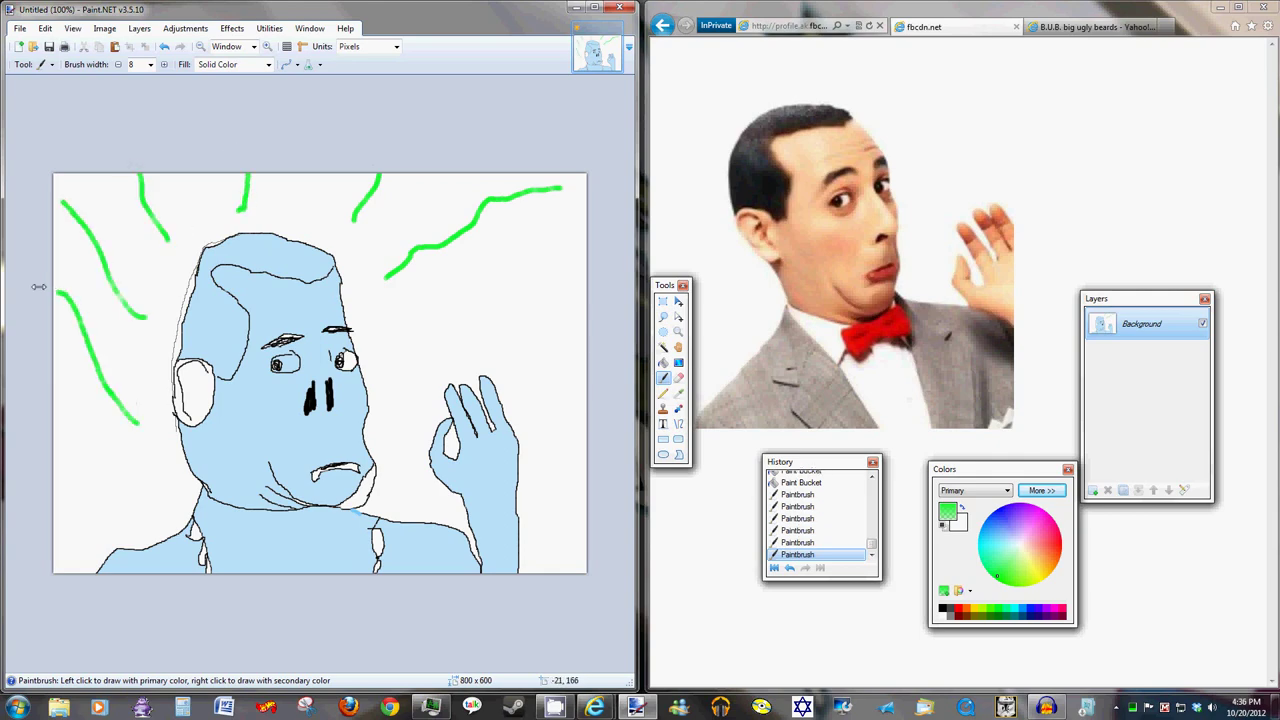
mouse_move(148, 486)
left_mouse_down()
mouse_move(107, 449)
mouse_move(30, 440)
left_mouse_up()
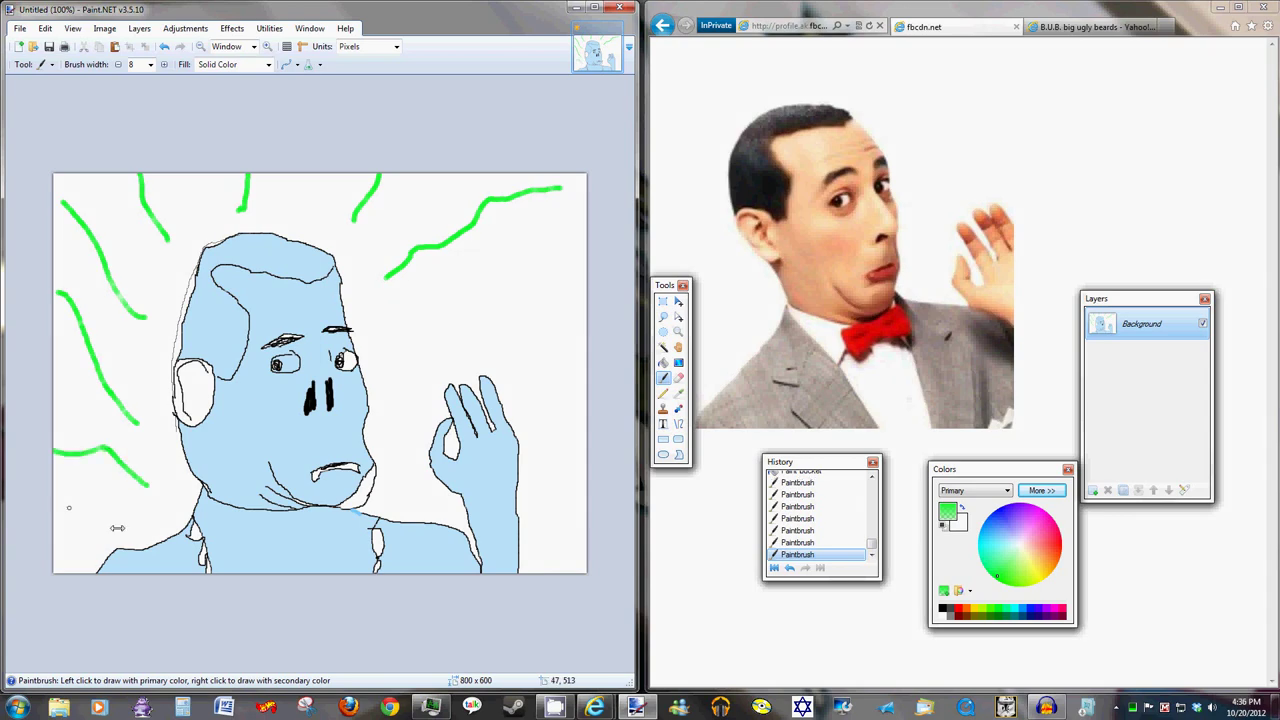
left_click_drag(140, 515, 38, 530)
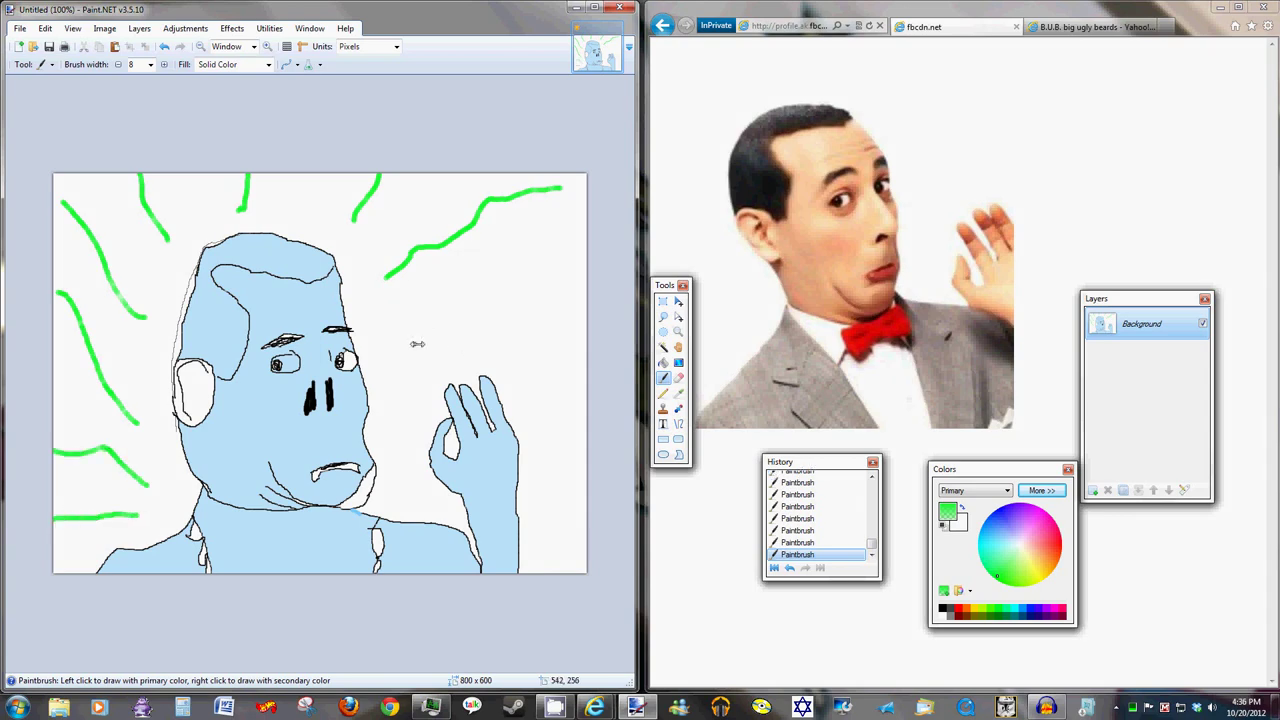
Step: Add green lines on the right beside the head and hand, and at the bottom corners
left_click_drag(413, 343, 600, 288)
left_click_drag(527, 413, 595, 420)
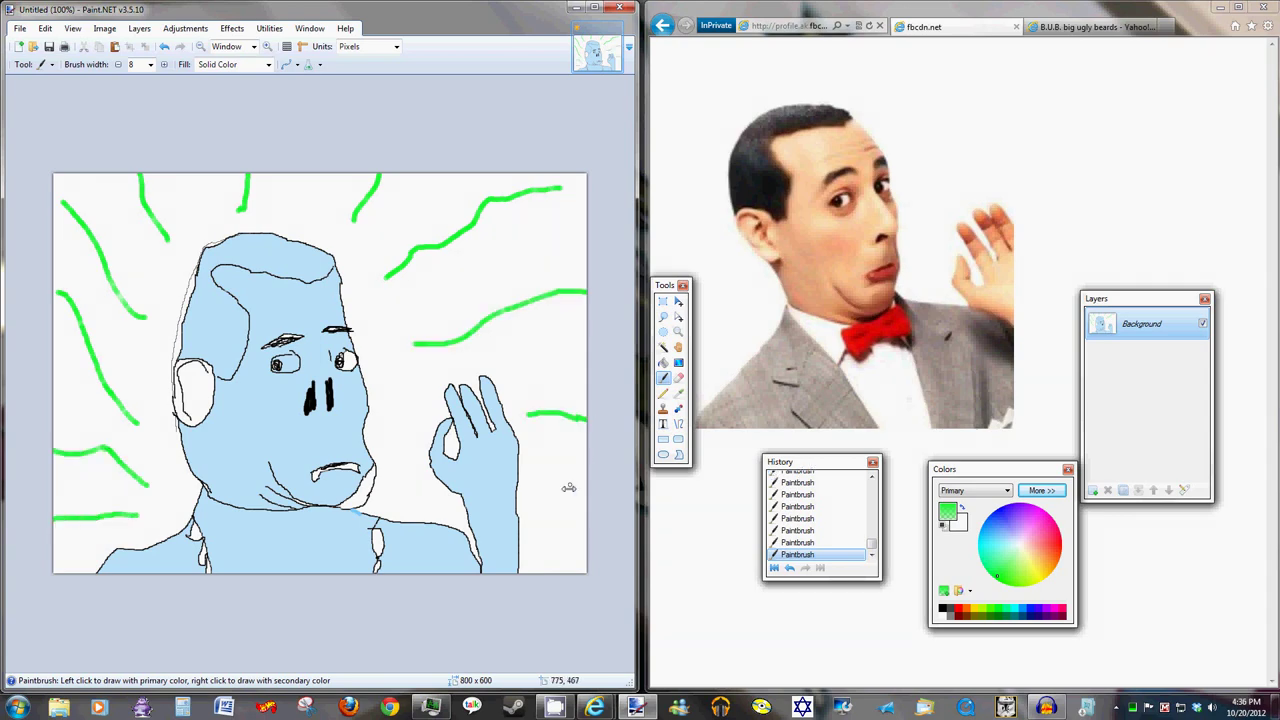
mouse_move(527, 482)
left_mouse_down()
mouse_move(580, 481)
mouse_move(641, 505)
left_mouse_up()
mouse_move(533, 505)
left_mouse_down()
mouse_move(606, 564)
mouse_move(539, 549)
mouse_move(598, 598)
left_mouse_up()
left_click_drag(85, 562, 5, 586)
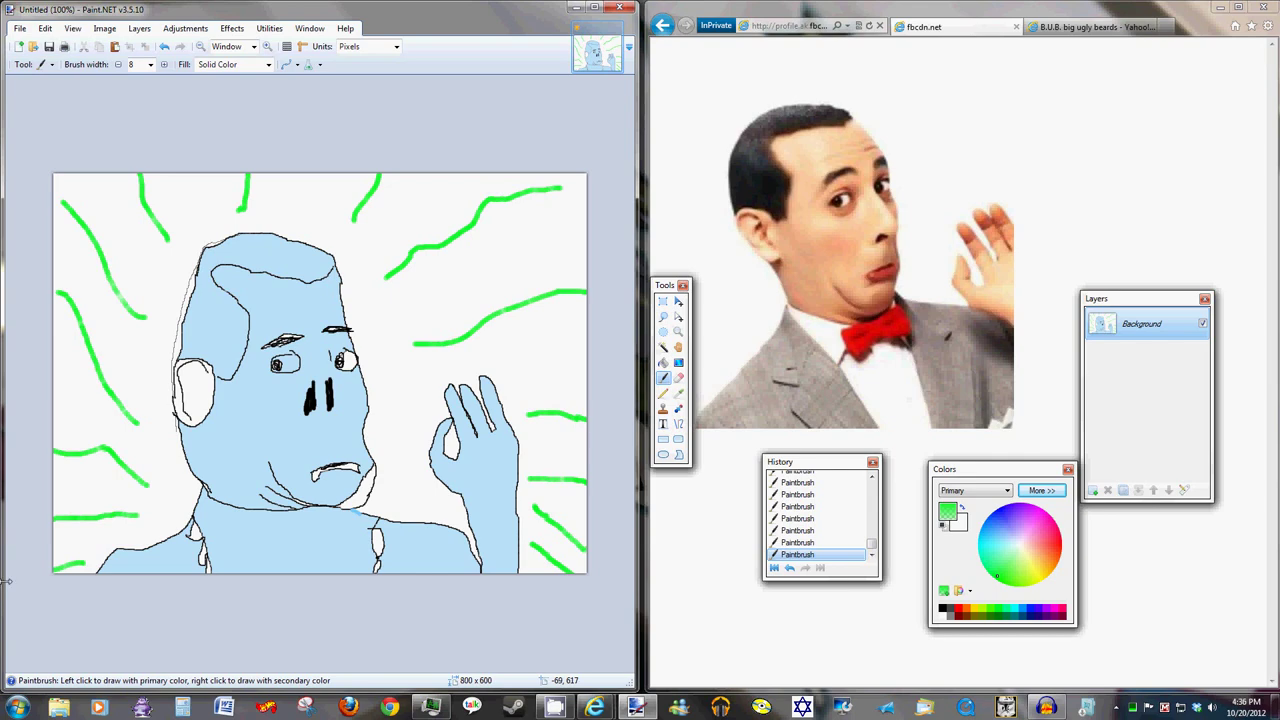